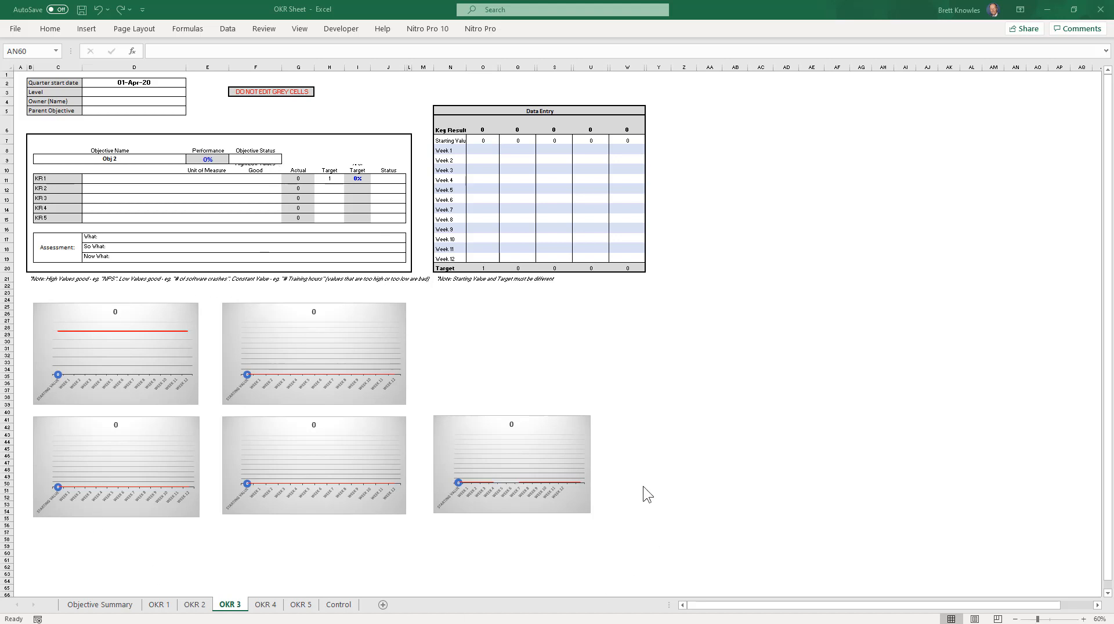
Step: Review the Objective Summary and Control sheets, and return to the OKR 3 sheet
{"action": "left_click", "coordinate": [89, 606]}
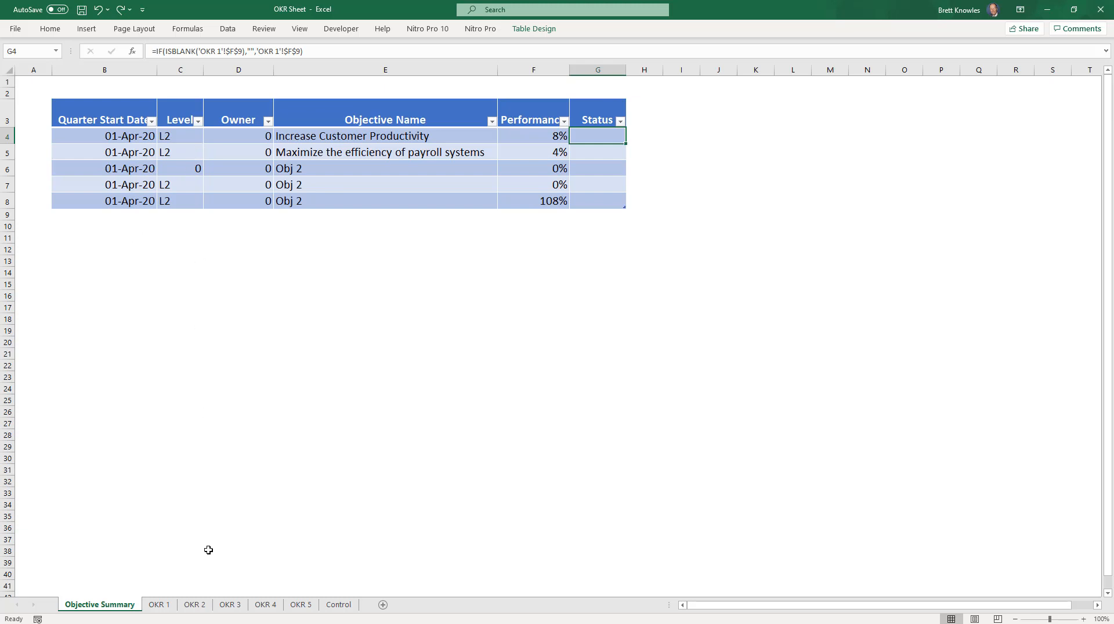
{"action": "left_click", "coordinate": [345, 609]}
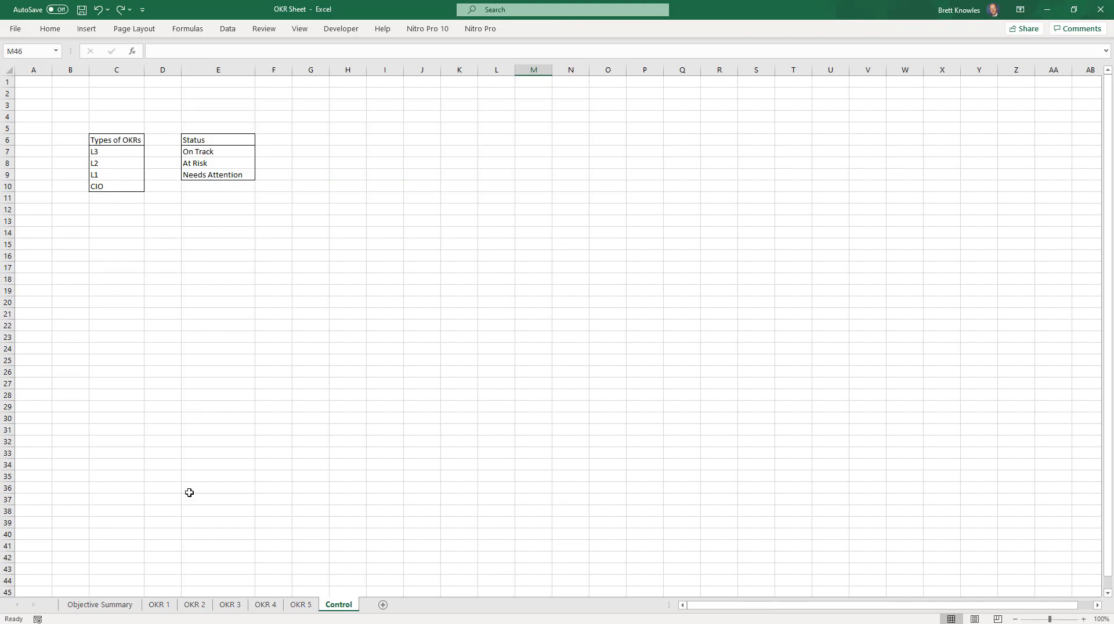
{"action": "left_click", "coordinate": [236, 607]}
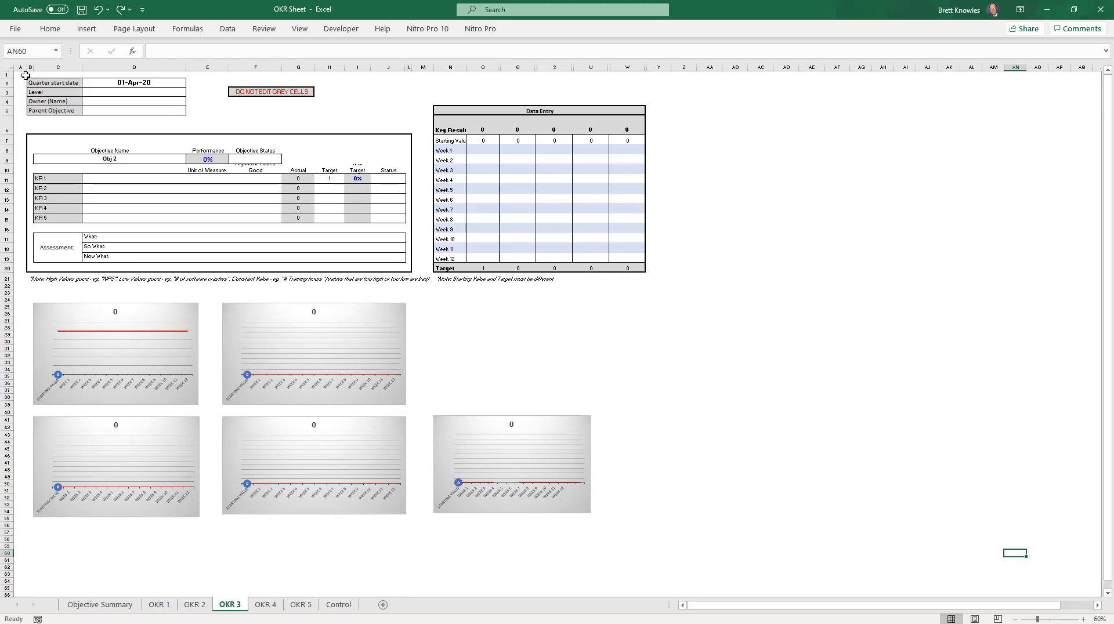
Step: Set the Level of the OKR 3 sheet to L2
{"action": "left_click_drag", "start_coordinate": [23, 74], "coordinate": [313, 183]}
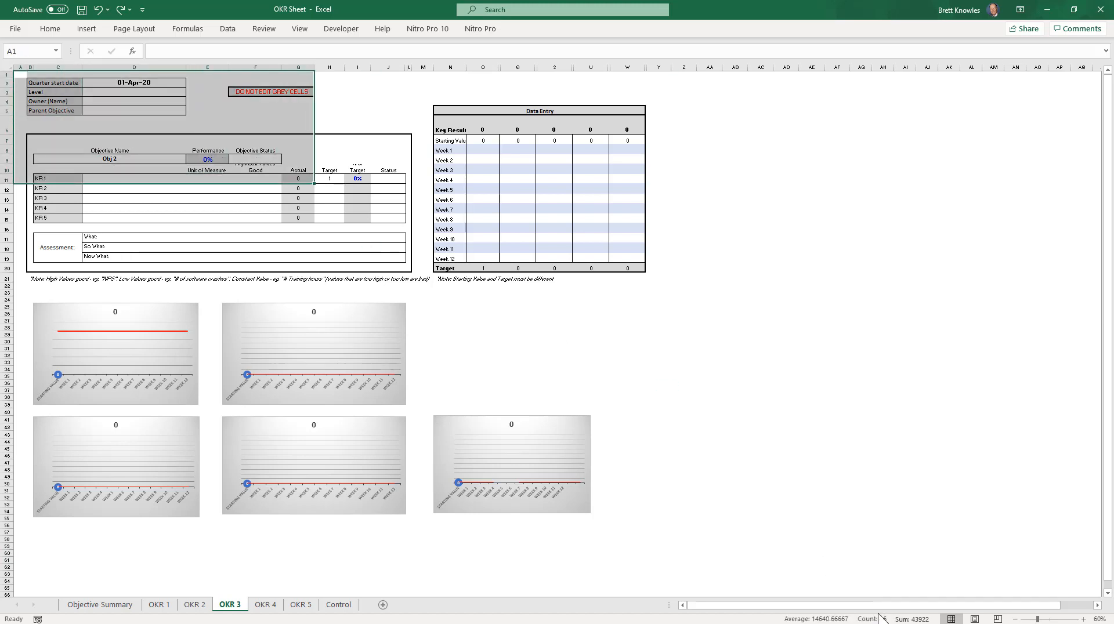
{"action": "left_click", "coordinate": [1083, 619]}
{"action": "left_click", "coordinate": [1084, 620]}
{"action": "left_click", "coordinate": [1084, 620]}
{"action": "left_click", "coordinate": [1083, 619]}
{"action": "left_click", "coordinate": [1083, 620]}
{"action": "left_click", "coordinate": [1084, 619]}
{"action": "left_click", "coordinate": [1083, 620]}
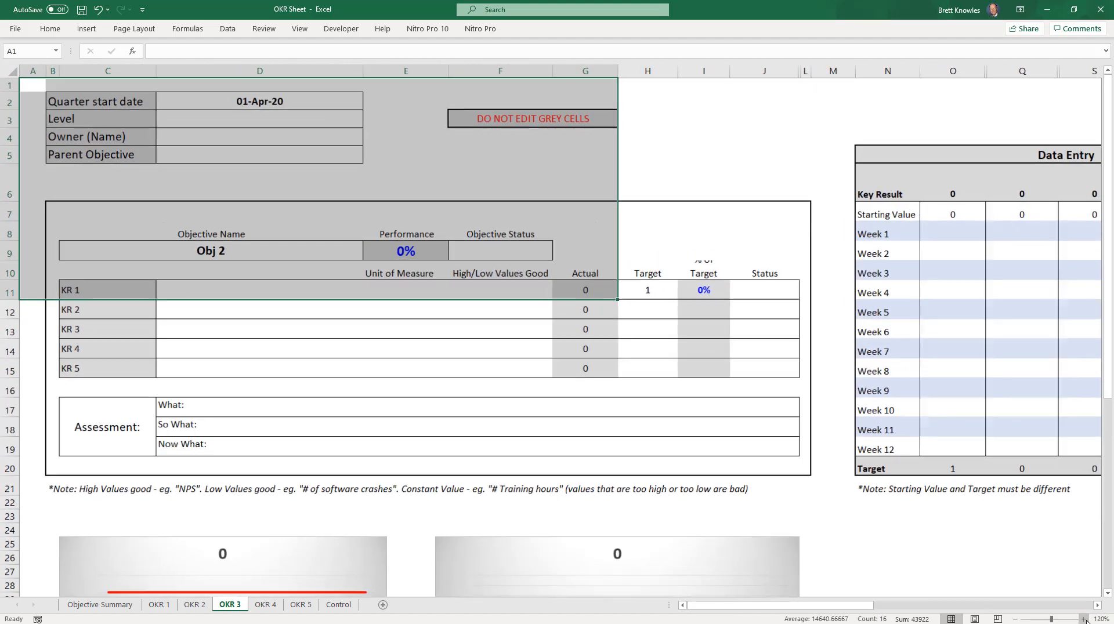
{"action": "left_click", "coordinate": [1083, 620]}
{"action": "left_click", "coordinate": [1083, 620]}
{"action": "left_click", "coordinate": [1083, 620]}
{"action": "left_click", "coordinate": [523, 166]}
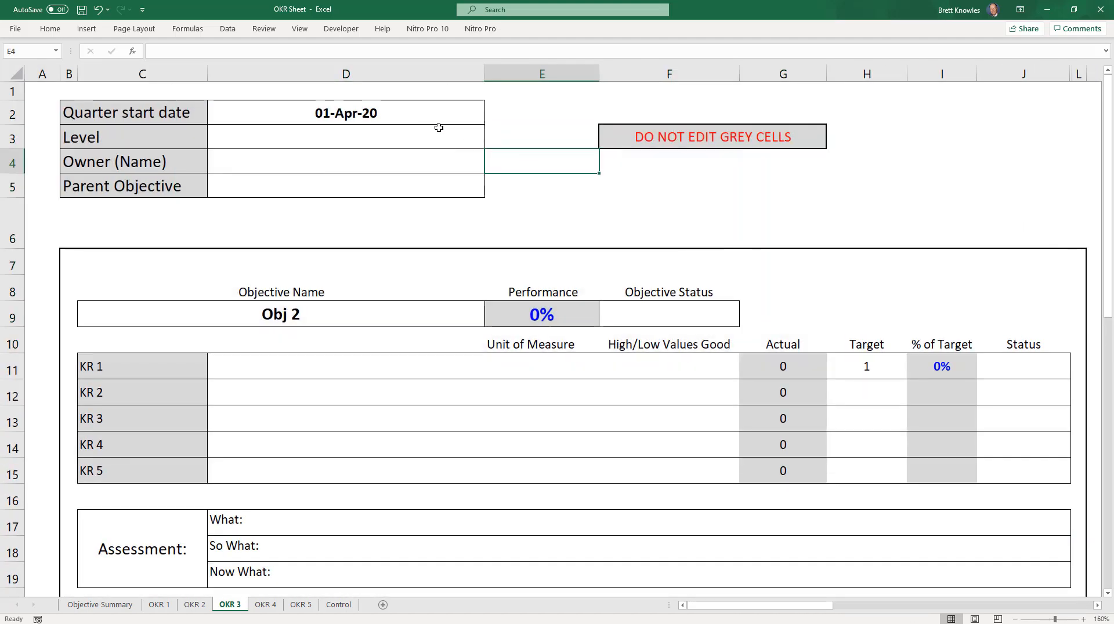
{"action": "left_click", "coordinate": [429, 139]}
{"action": "left_click", "coordinate": [490, 143]}
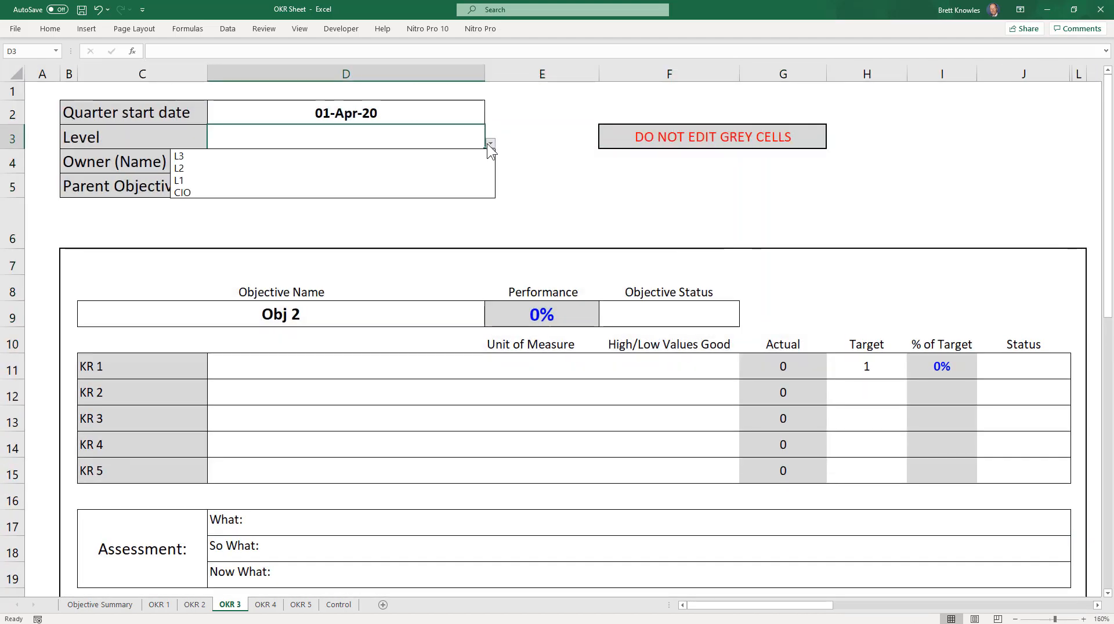
{"action": "left_click", "coordinate": [451, 170]}
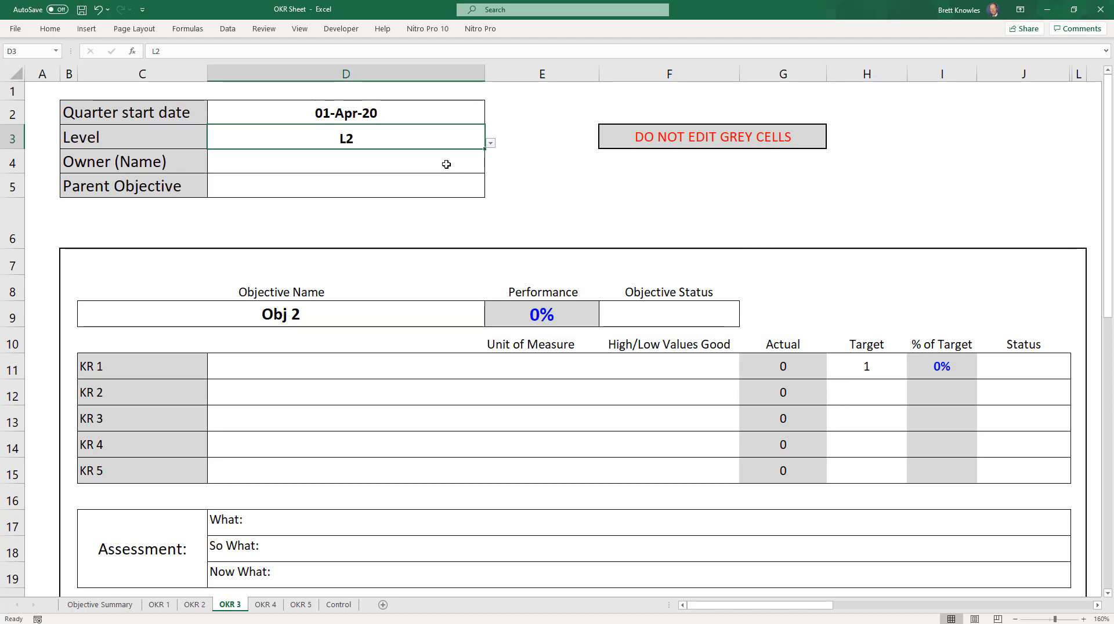
Step: Fill in the owner's first name and enter "C1 ....." as the Parent Objective
{"action": "left_click", "coordinate": [446, 164]}
{"action": "type", "text": "Brett"}
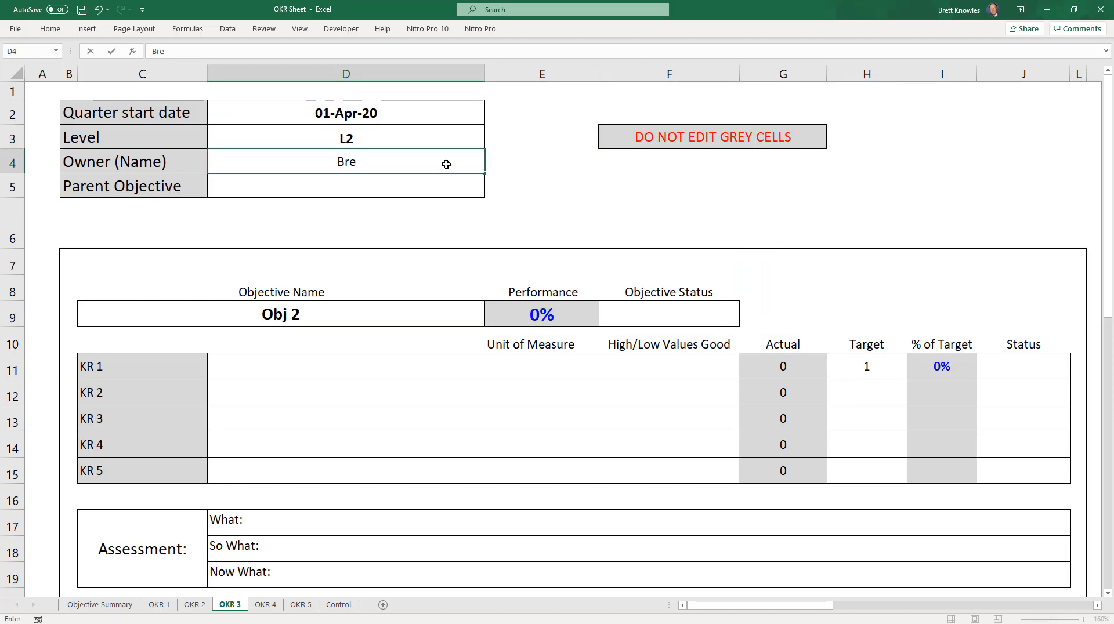
{"action": "left_click", "coordinate": [448, 187]}
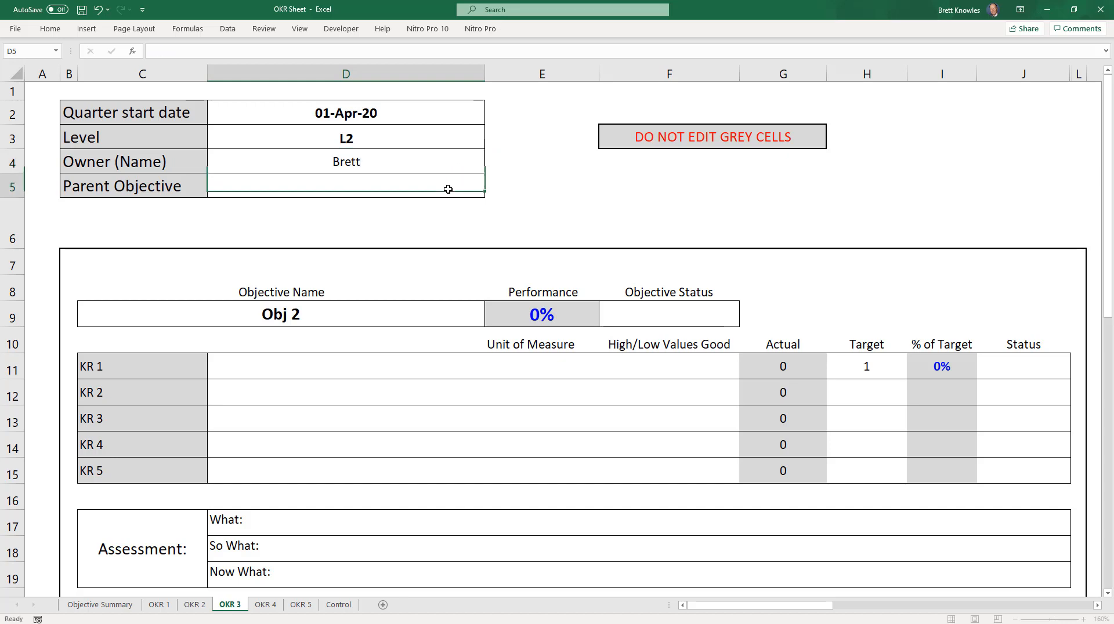
{"action": "type", "text": "C1"}
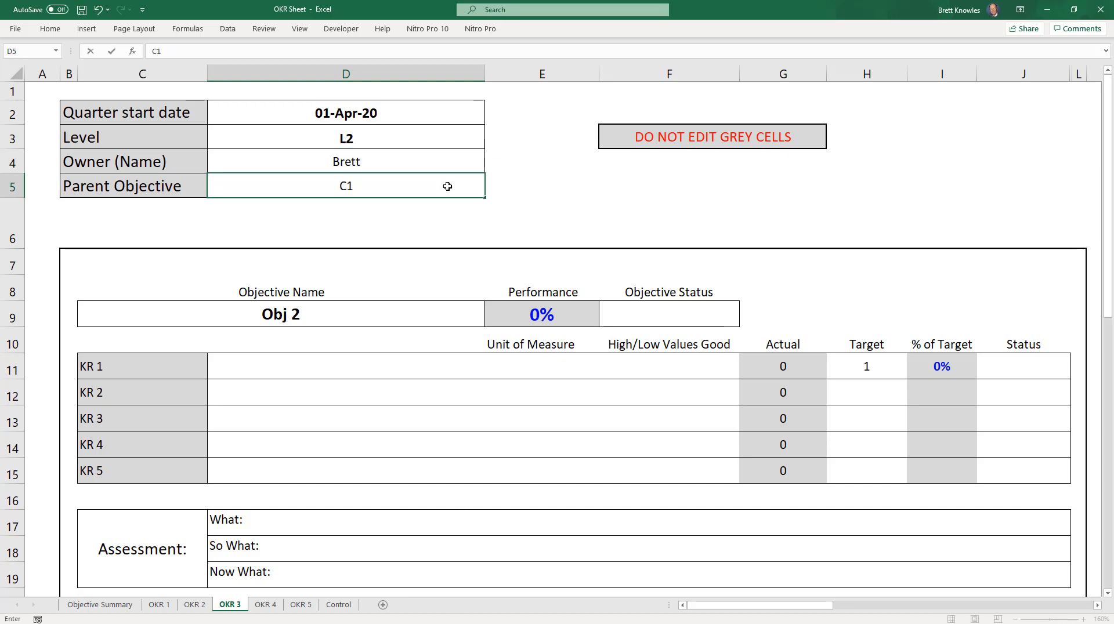
{"action": "type", "text": " ....."}
Step: Replace the Objective Name on the OKR 3 sheet with "Solve customer problems"
{"action": "left_click", "coordinate": [345, 317]}
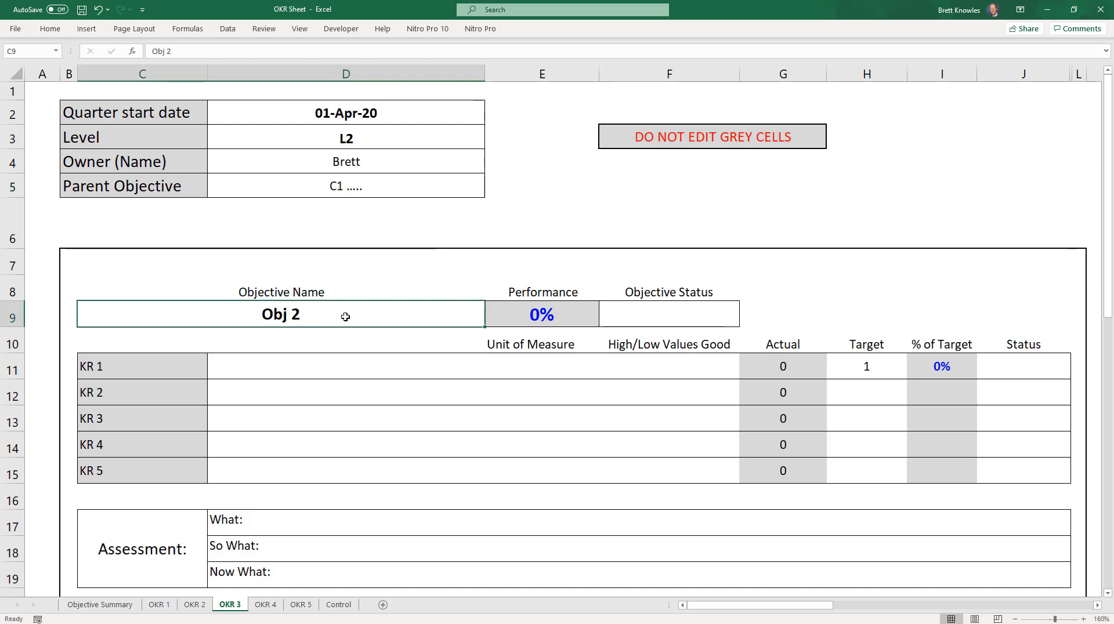
{"action": "key", "text": "ctrl+c"}
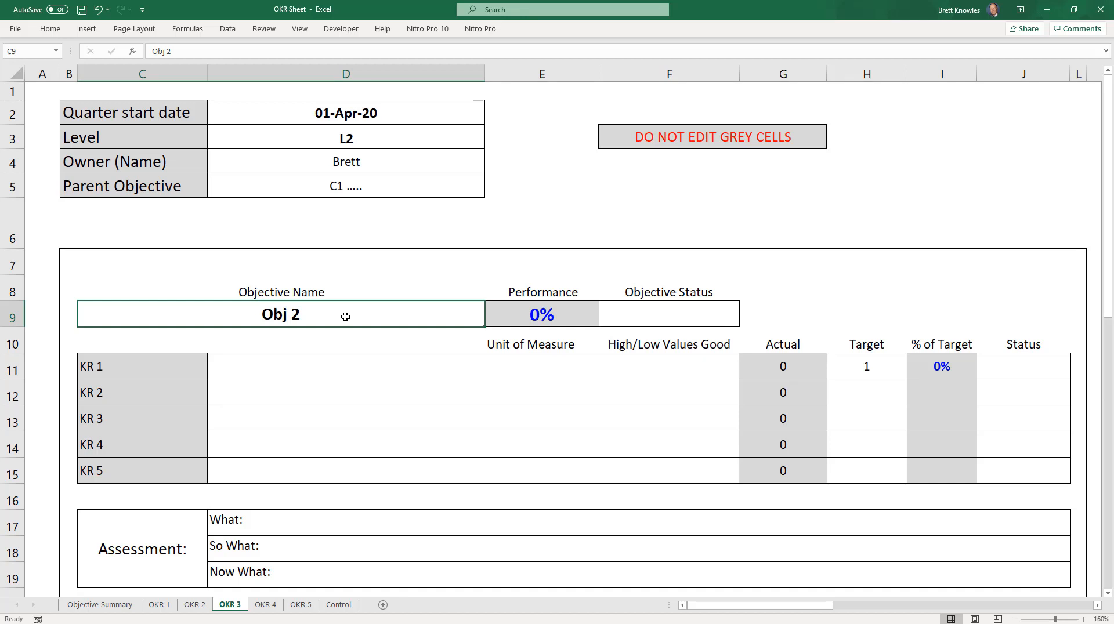
{"action": "type", "text": "Solv"}
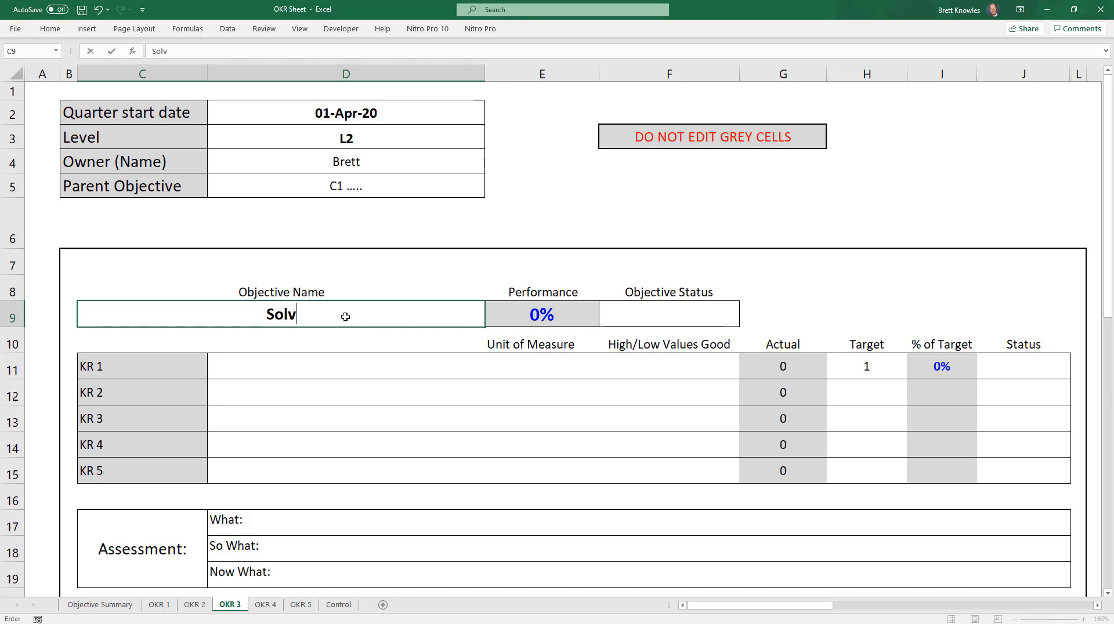
{"action": "type", "text": "e customers"}
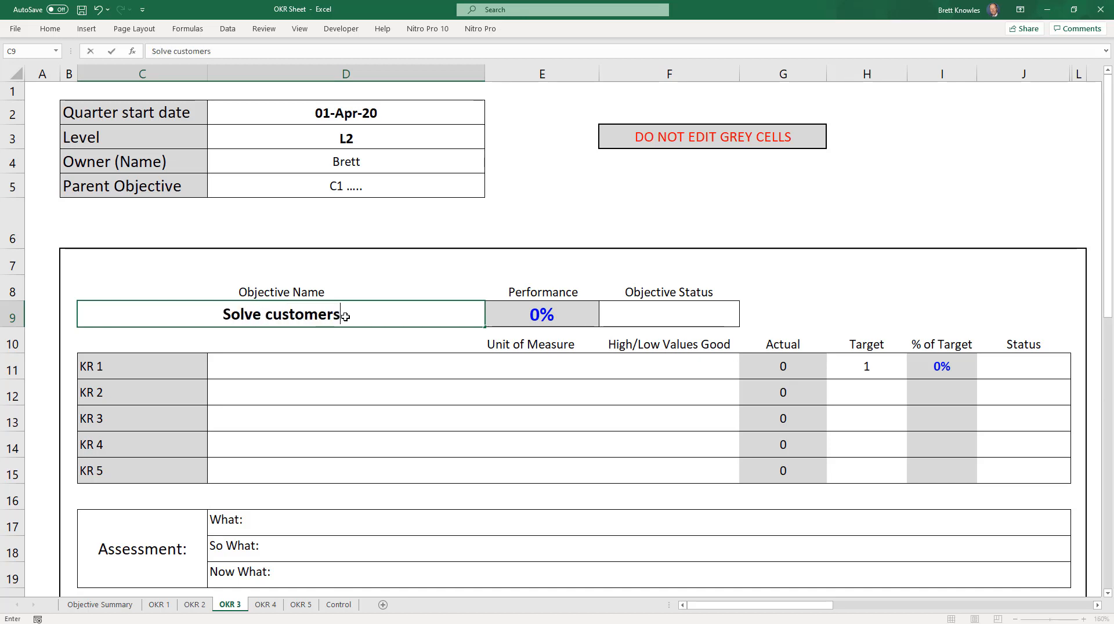
{"action": "key", "text": "BackSpace"}
{"action": "type", "text": "prob"}
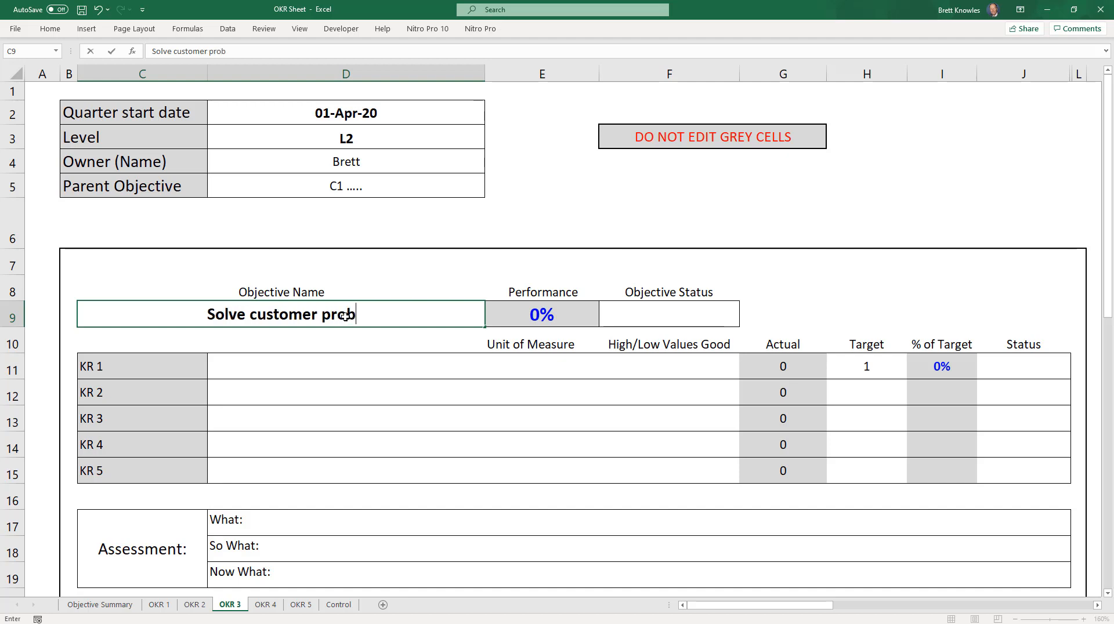
{"action": "type", "text": "lems"}
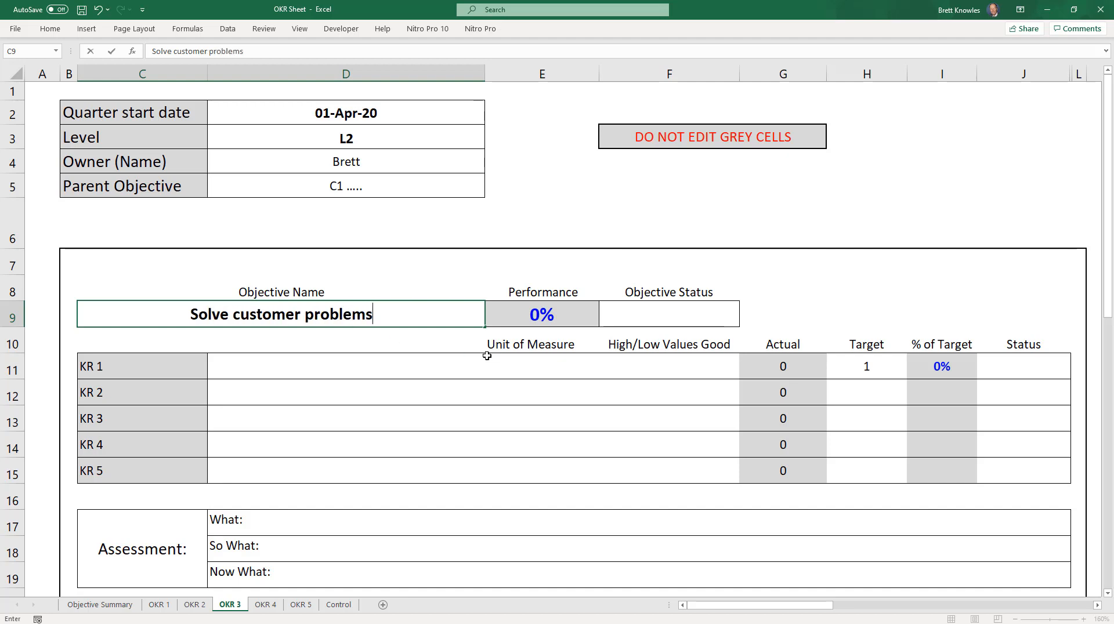
Step: Define KR 1 as "# trouble tickets" with # as its unit of measure and Low Value as good
{"action": "left_click", "coordinate": [295, 374]}
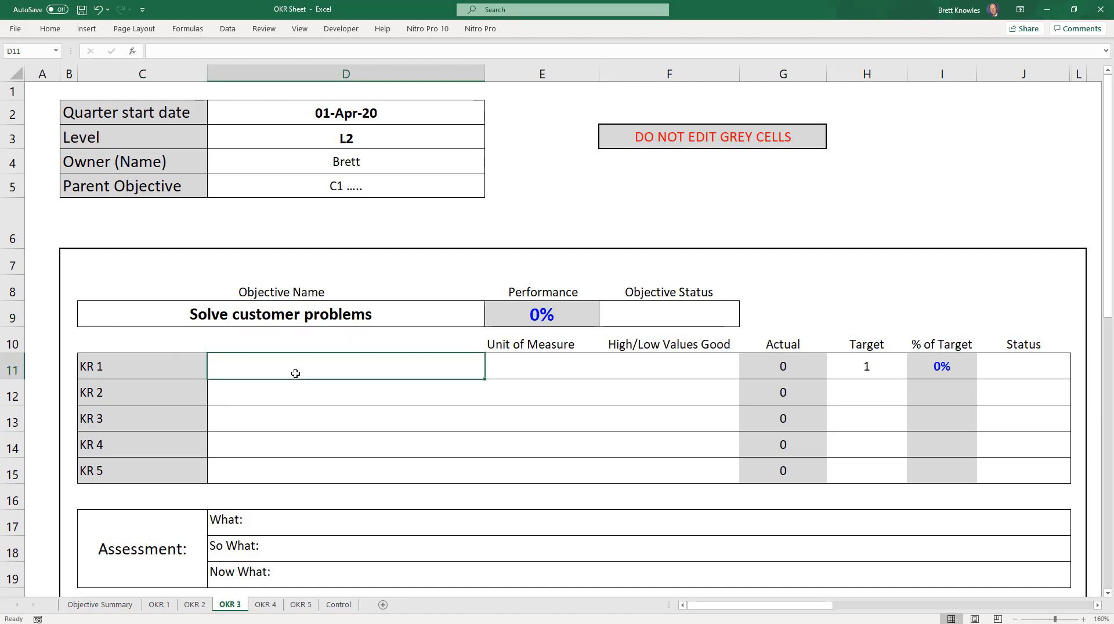
{"action": "type", "text": "# trou"}
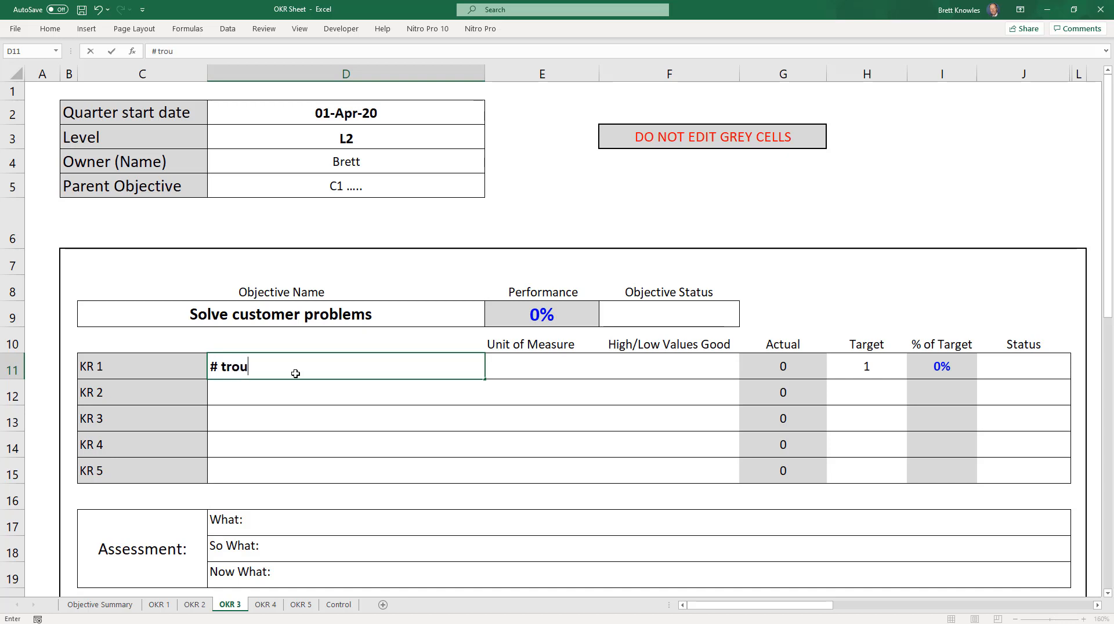
{"action": "type", "text": "ble ticket"}
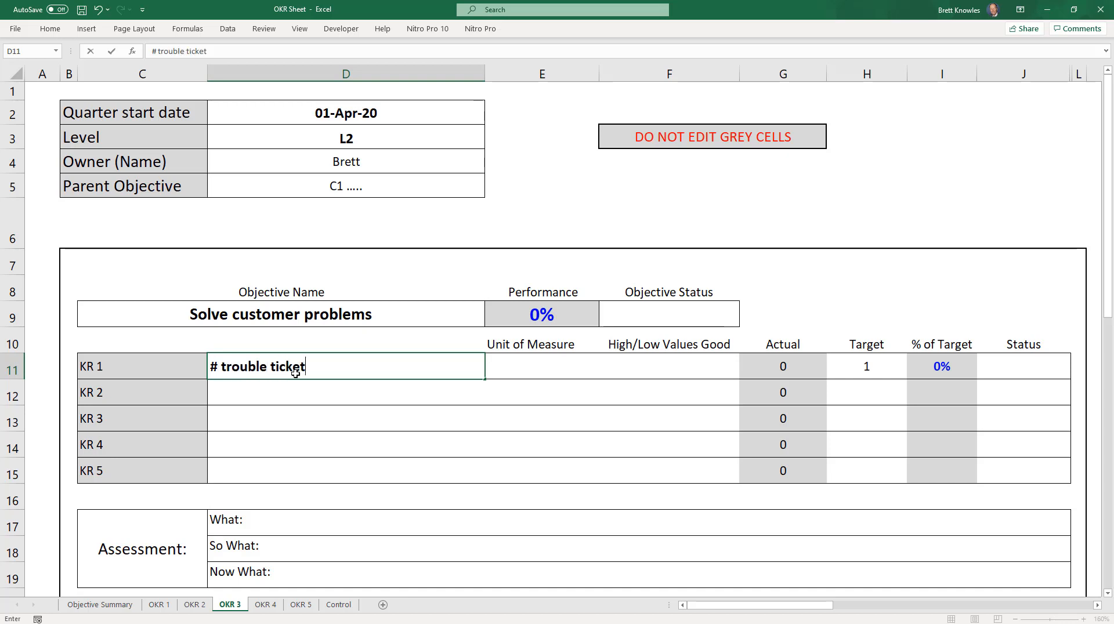
{"action": "type", "text": "s"}
{"action": "left_click", "coordinate": [551, 367]}
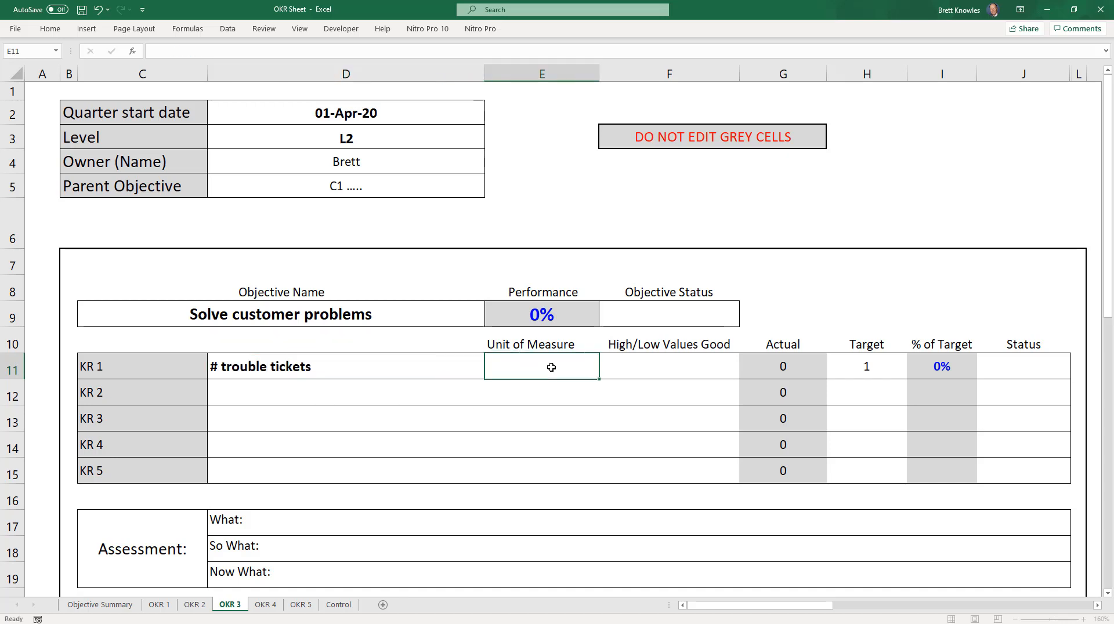
{"action": "type", "text": "#"}
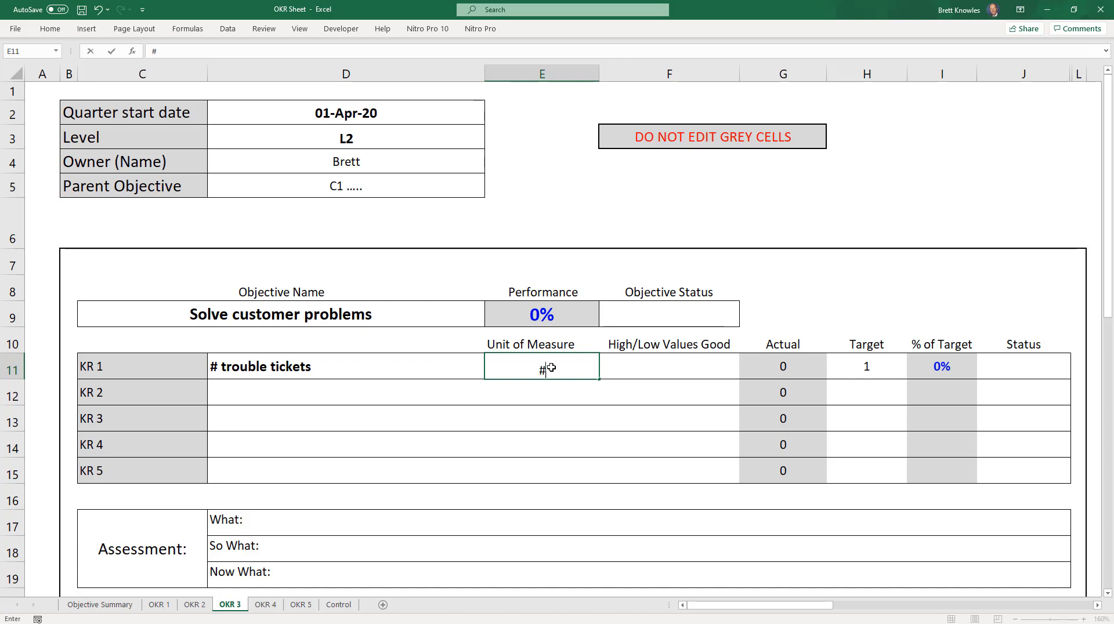
{"action": "left_click", "coordinate": [647, 370]}
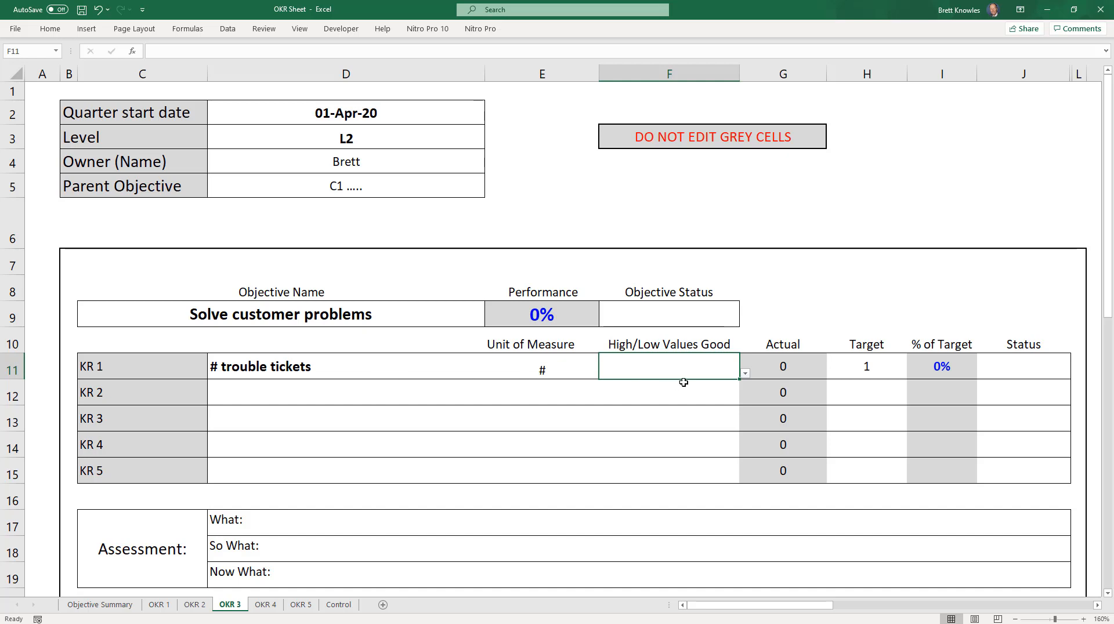
{"action": "left_click", "coordinate": [745, 375]}
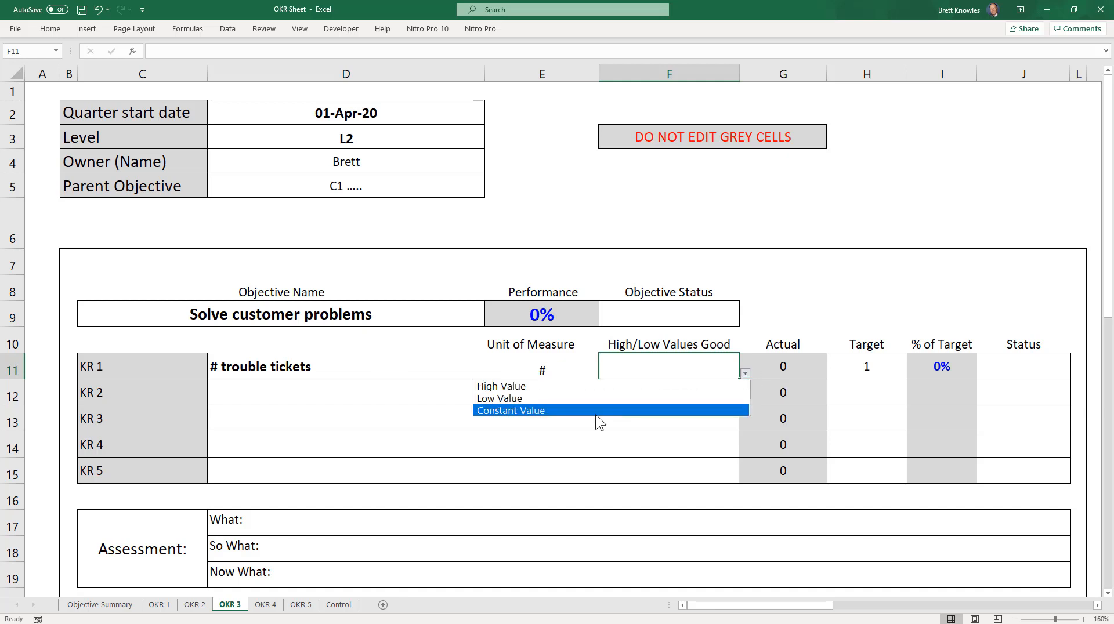
{"action": "left_click", "coordinate": [514, 402]}
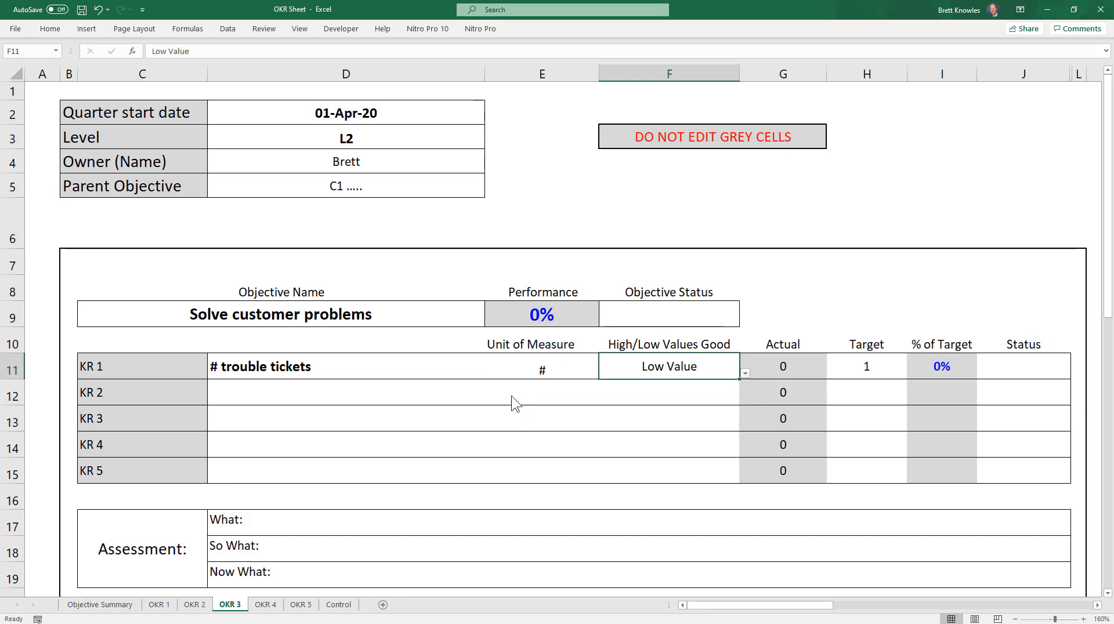
Step: Define KR 2 as "Mean time to respond" with Minutes as its unit of measure and Low Value as good
{"action": "left_click", "coordinate": [259, 399]}
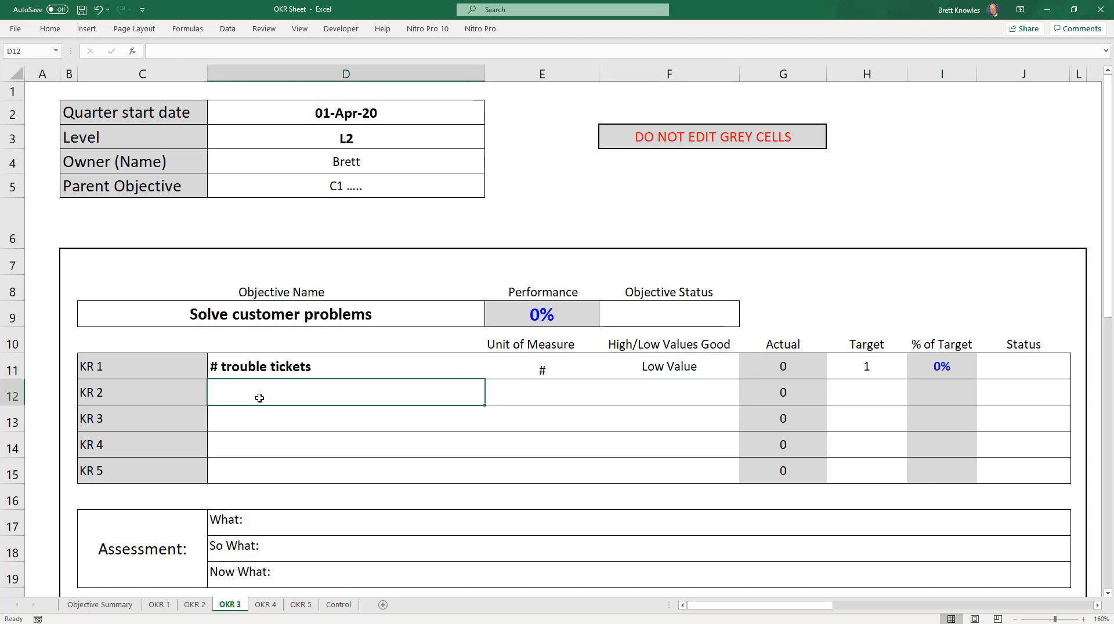
{"action": "type", "text": "Mea"}
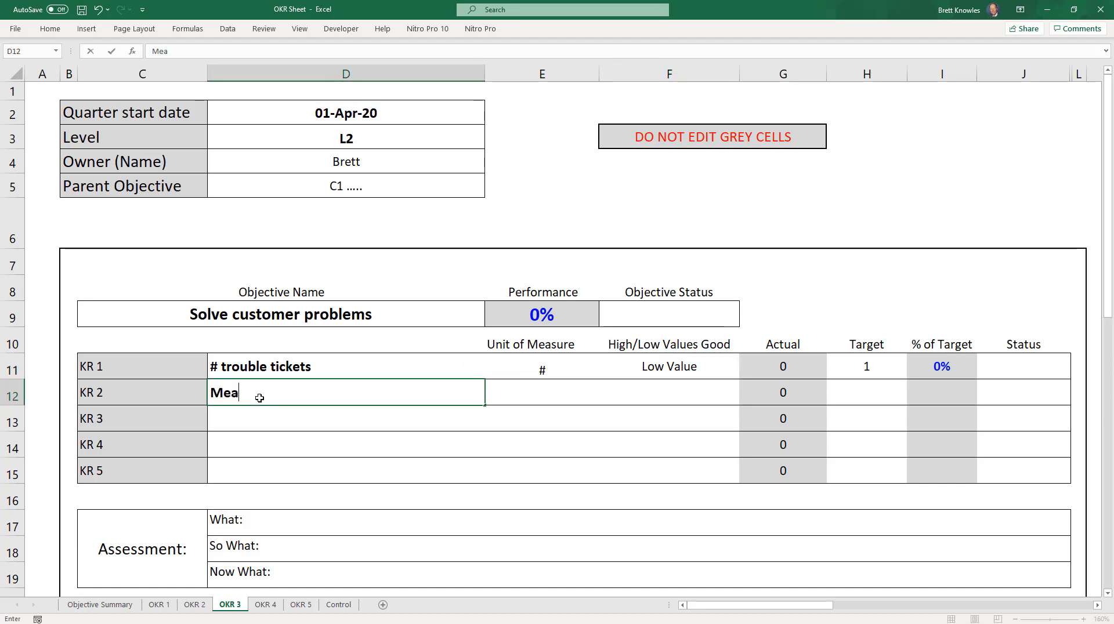
{"action": "type", "text": "n time to respond"}
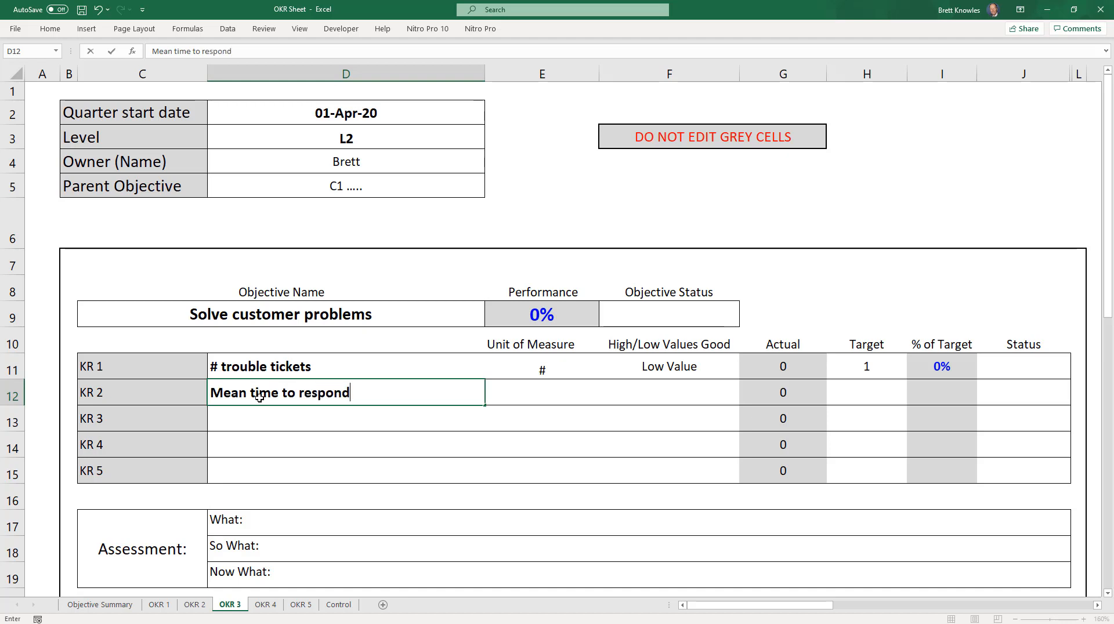
{"action": "left_click", "coordinate": [525, 399]}
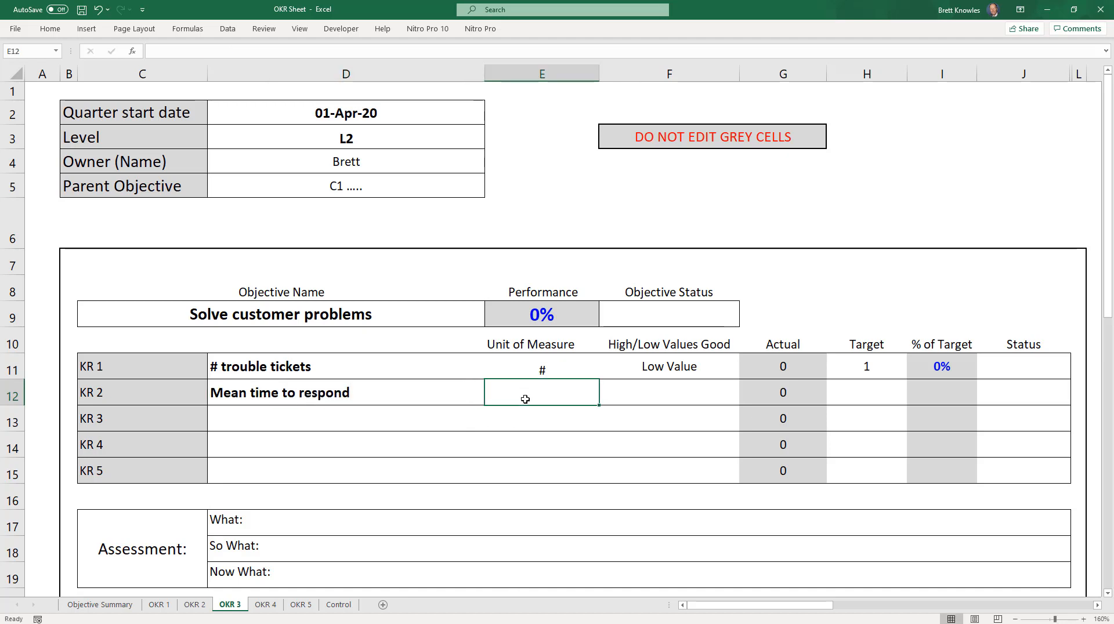
{"action": "type", "text": "Minutes"}
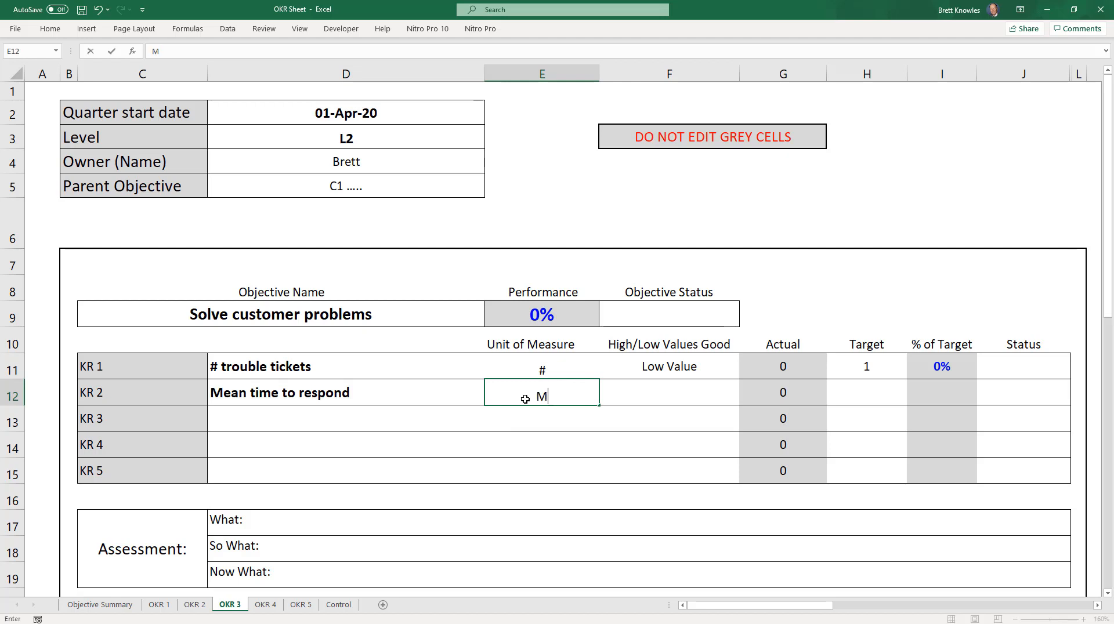
{"action": "left_click", "coordinate": [659, 399]}
{"action": "left_click", "coordinate": [746, 400]}
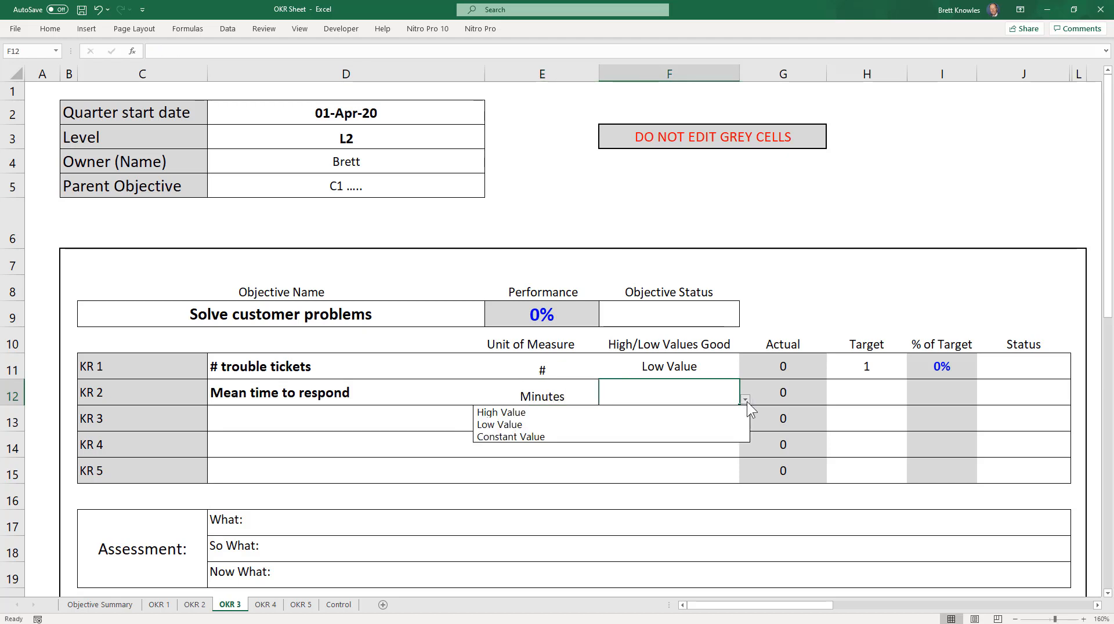
{"action": "left_click", "coordinate": [562, 429]}
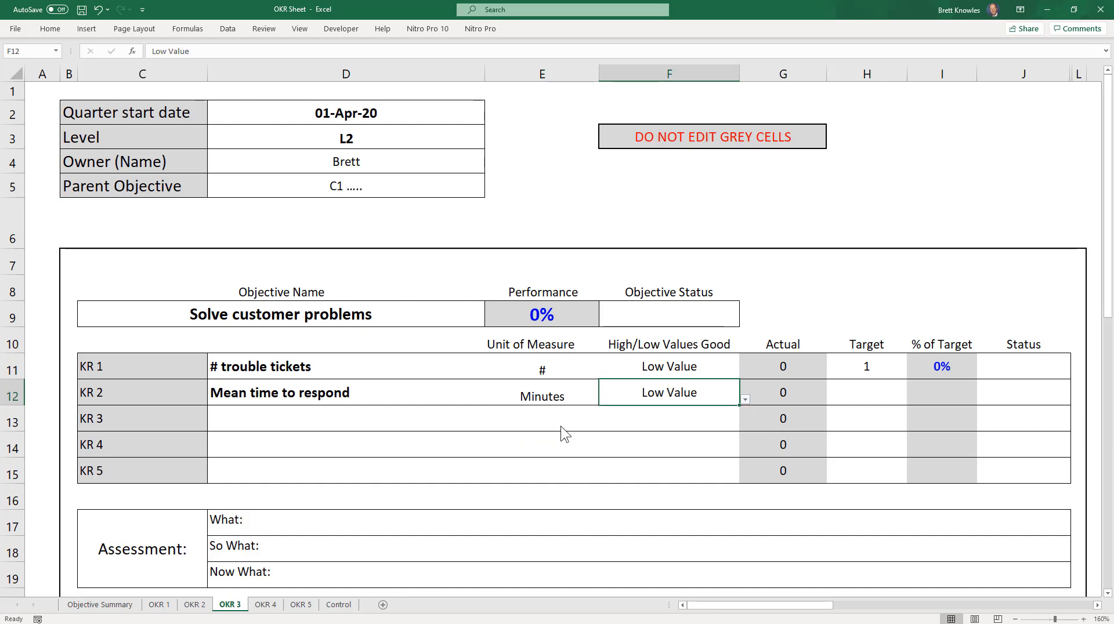
Step: Define KR 3 as "Fix it right first time" with % as its unit of measure and High Value as good
{"action": "left_click", "coordinate": [340, 420]}
{"action": "type", "text": "Fix"}
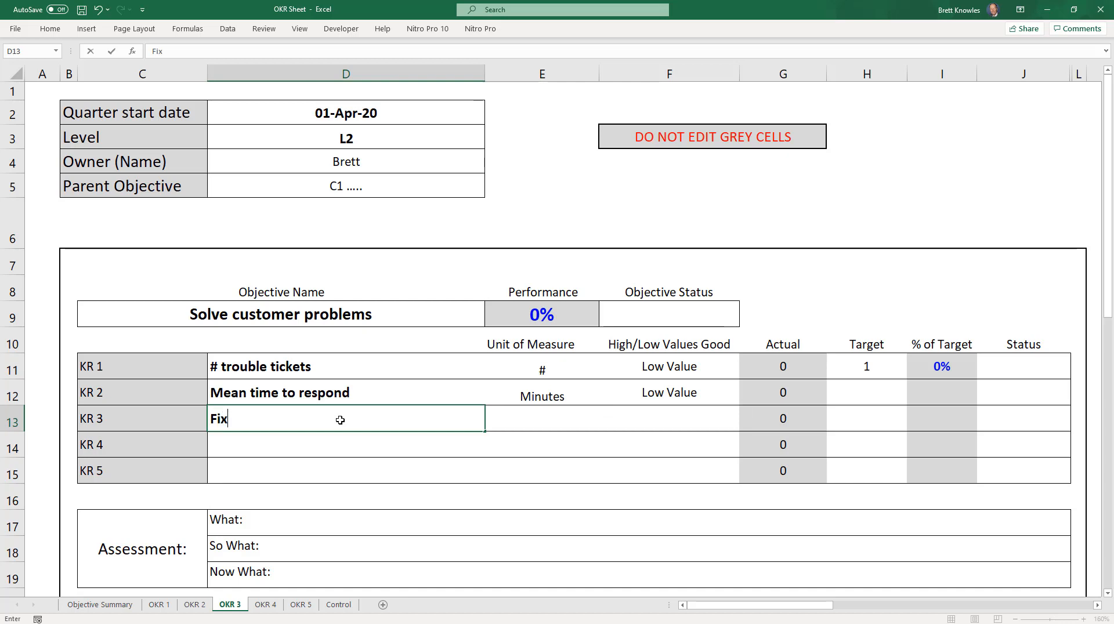
{"action": "type", "text": " it right f"}
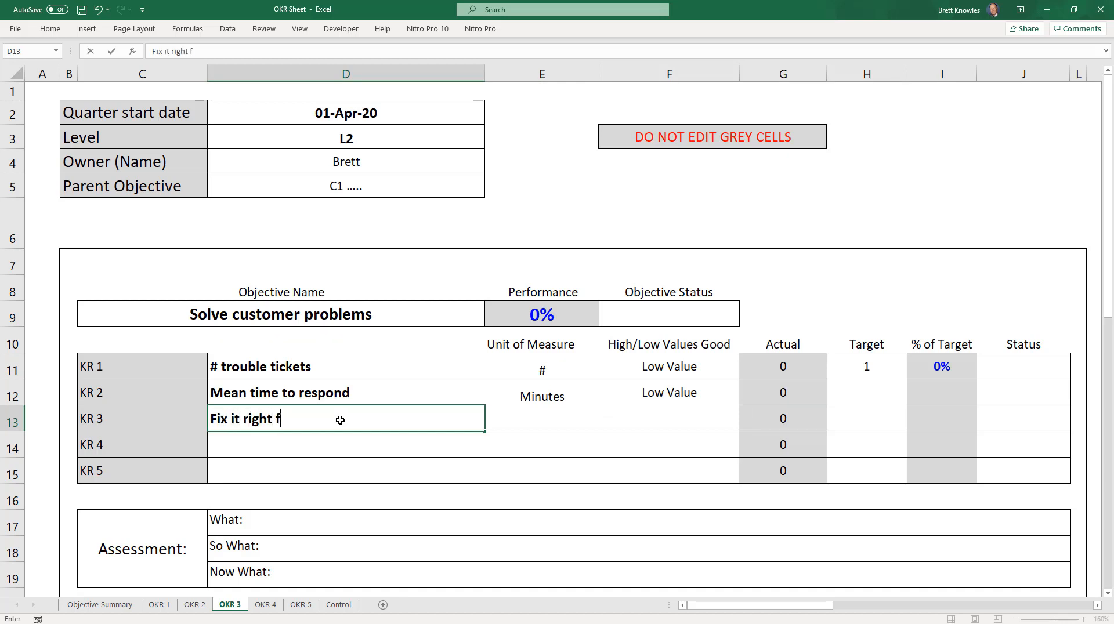
{"action": "type", "text": "irst time"}
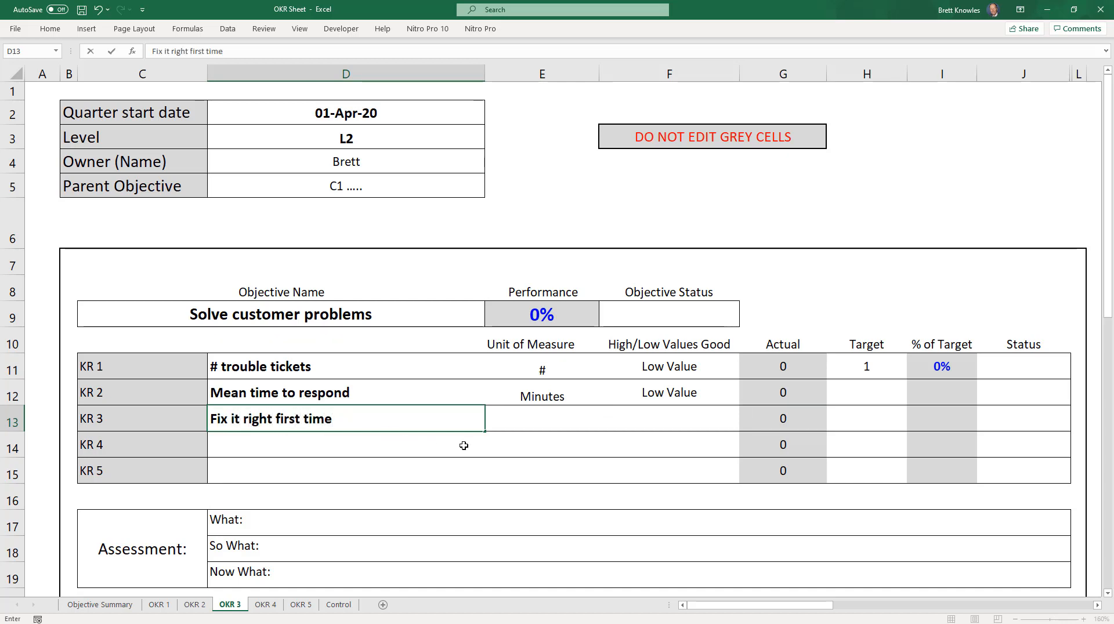
{"action": "left_click", "coordinate": [520, 420]}
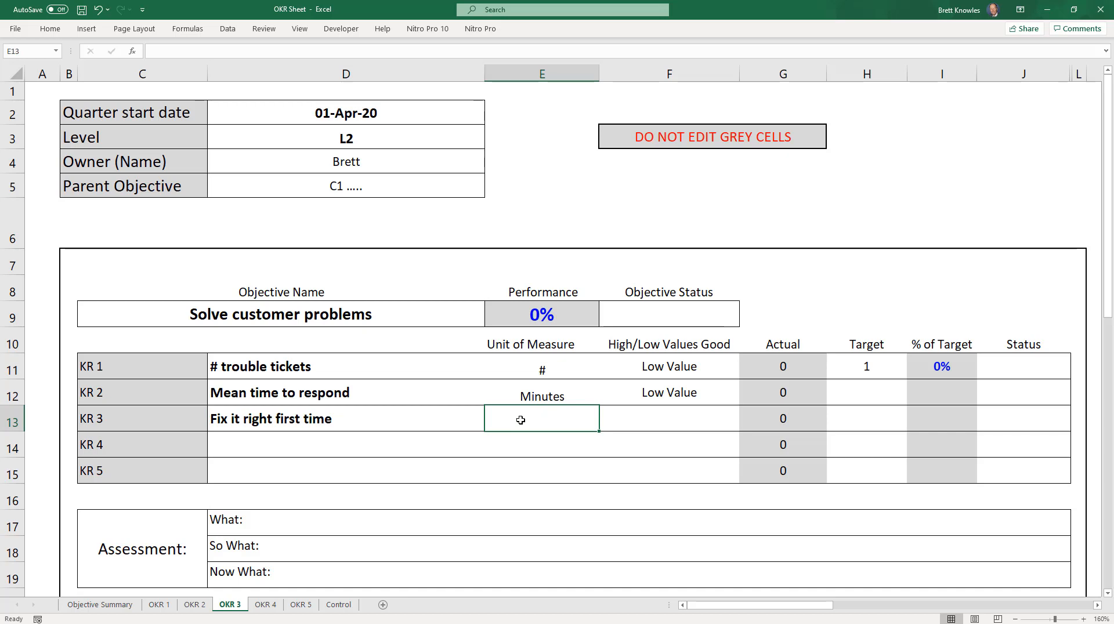
{"action": "type", "text": "%"}
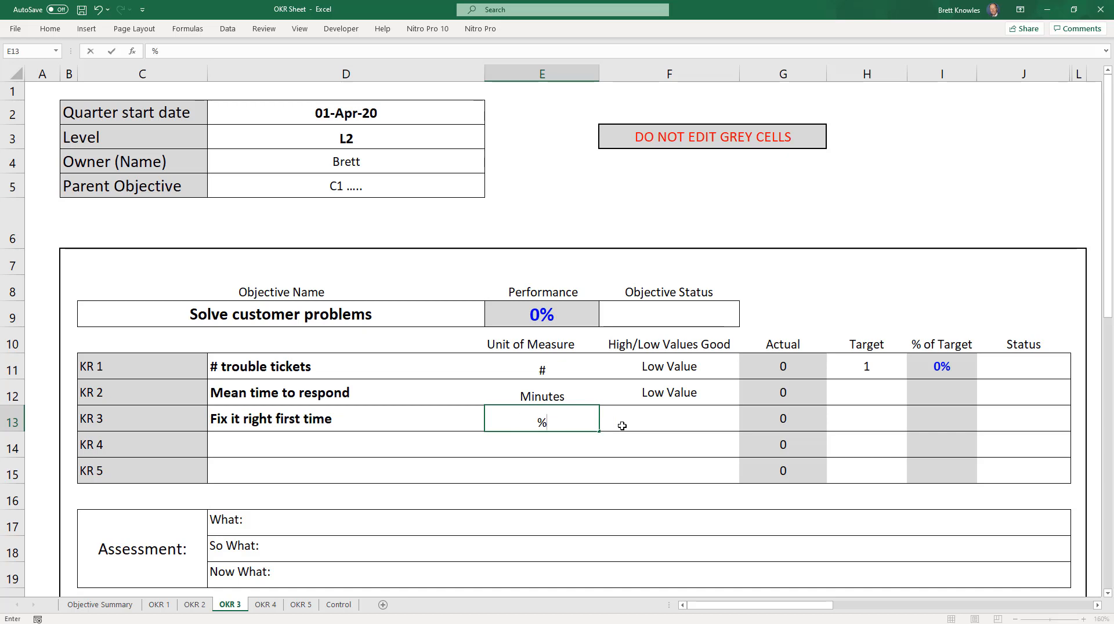
{"action": "left_click", "coordinate": [659, 420]}
{"action": "left_click", "coordinate": [745, 426]}
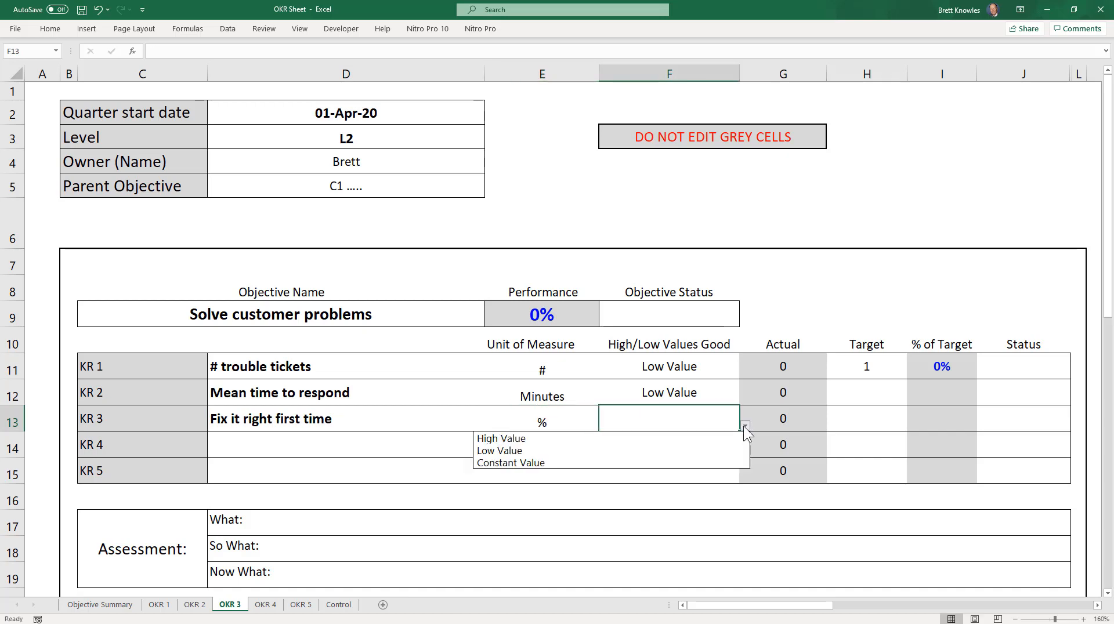
{"action": "left_click", "coordinate": [711, 439]}
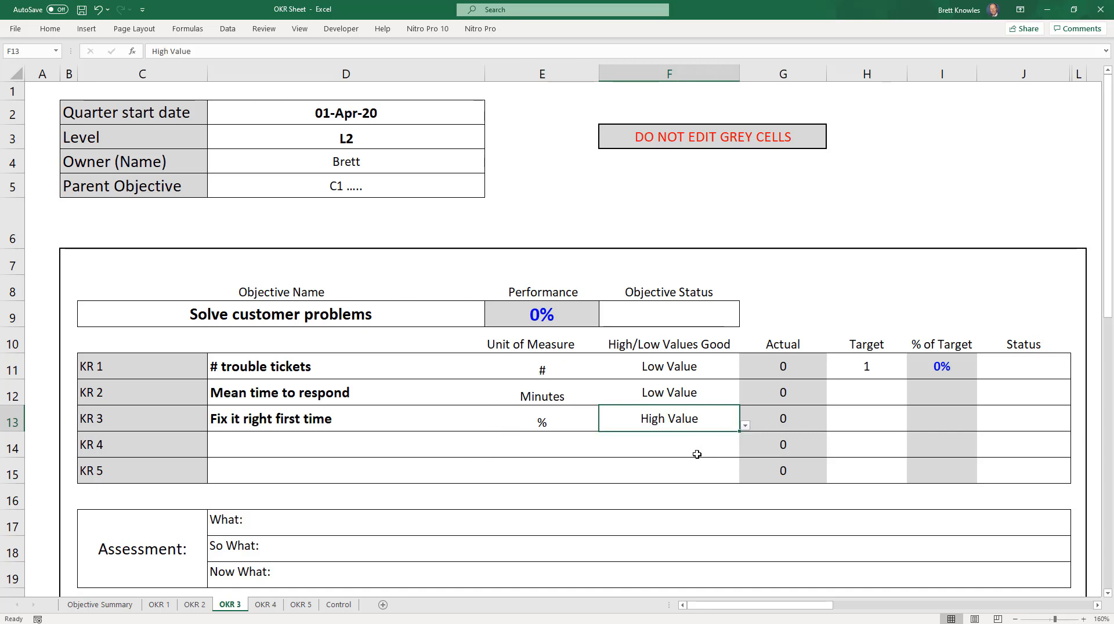
{"action": "left_click", "coordinate": [698, 477]}
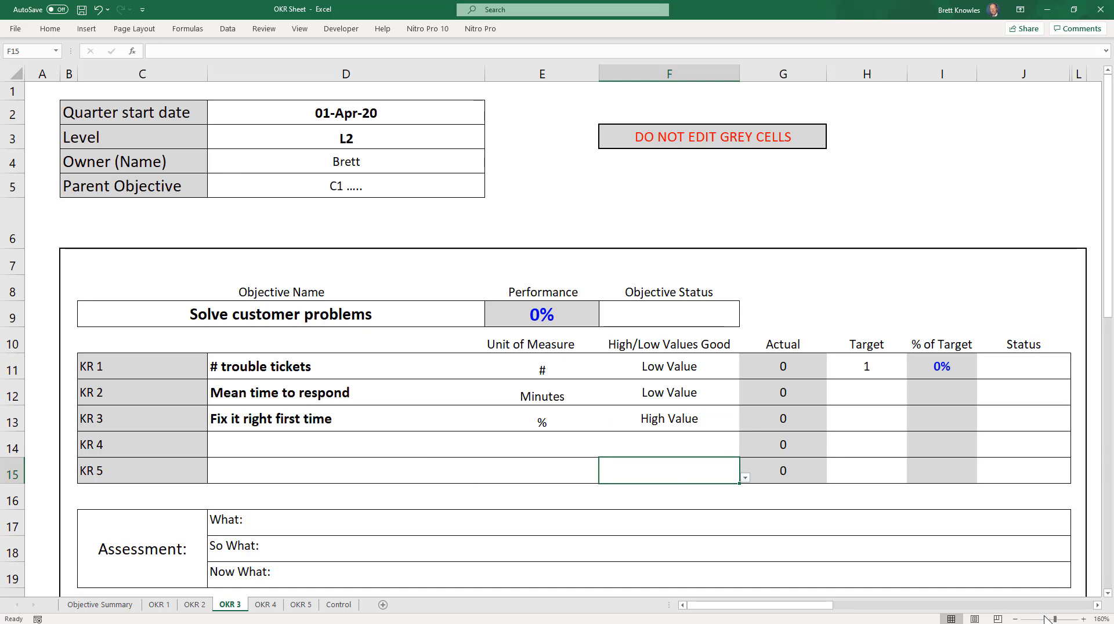
Step: In the Data Entry table, enter 5 as both the Starting Value and the Week 1 value for # trouble tickets
{"action": "left_click", "coordinate": [1097, 606]}
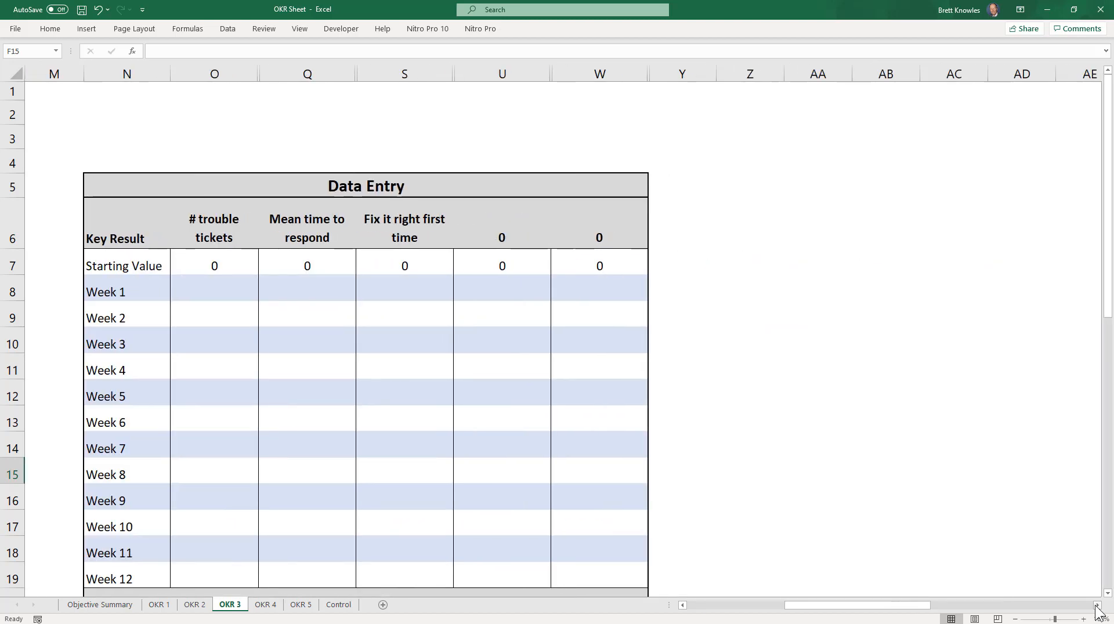
{"action": "left_click", "coordinate": [1016, 620]}
{"action": "left_click", "coordinate": [1016, 621]}
{"action": "left_click", "coordinate": [1016, 621]}
{"action": "left_click", "coordinate": [1017, 620]}
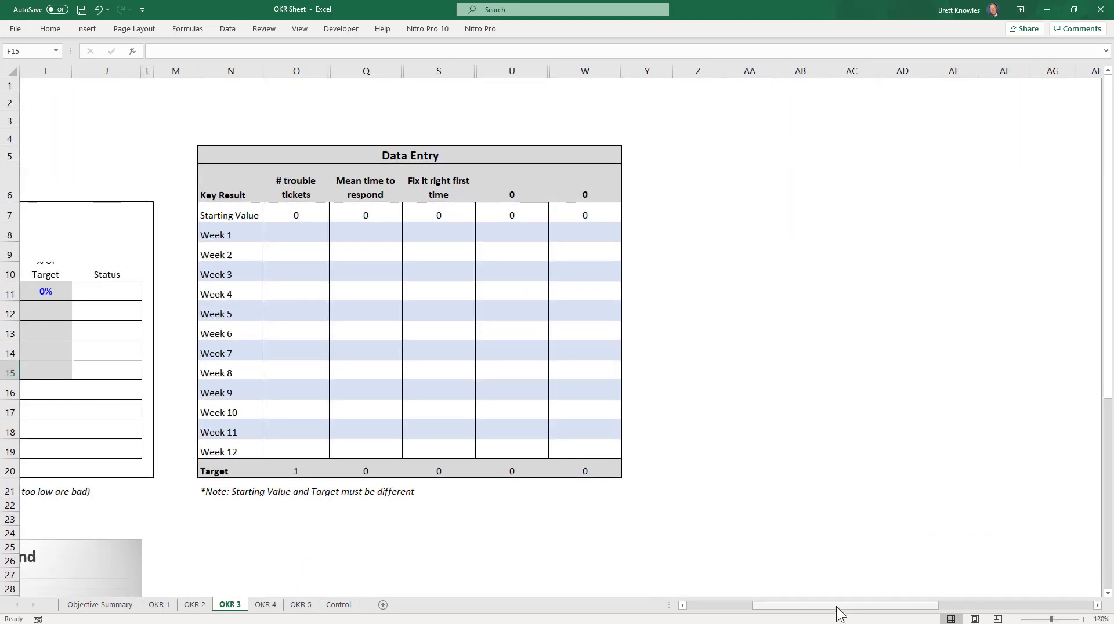
{"action": "left_click_drag", "start_coordinate": [837, 607], "coordinate": [805, 607]}
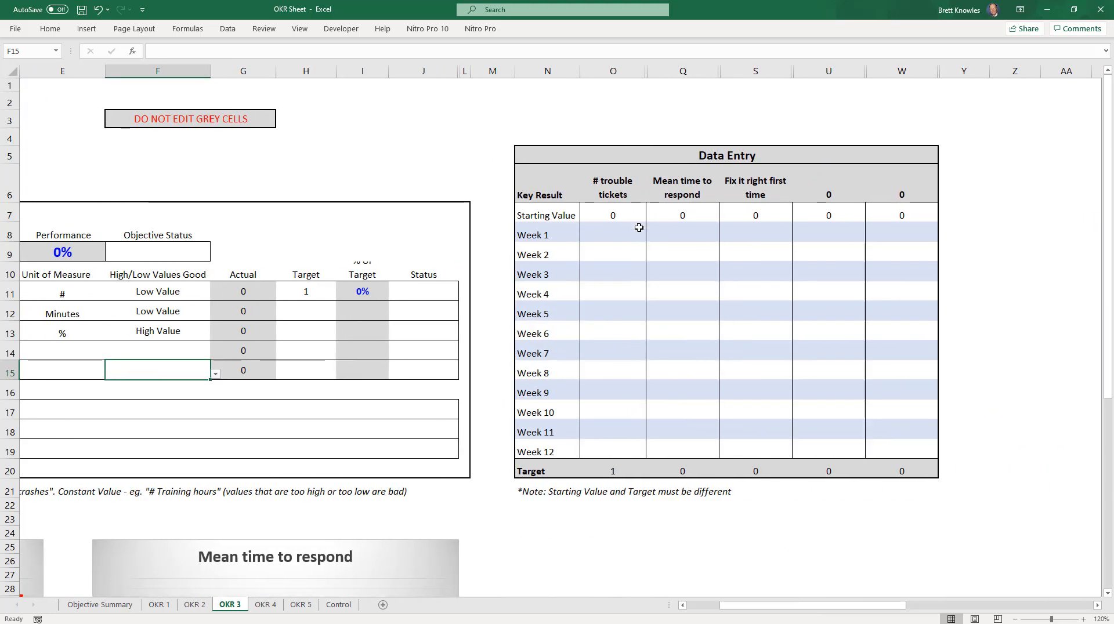
{"action": "left_click", "coordinate": [616, 217]}
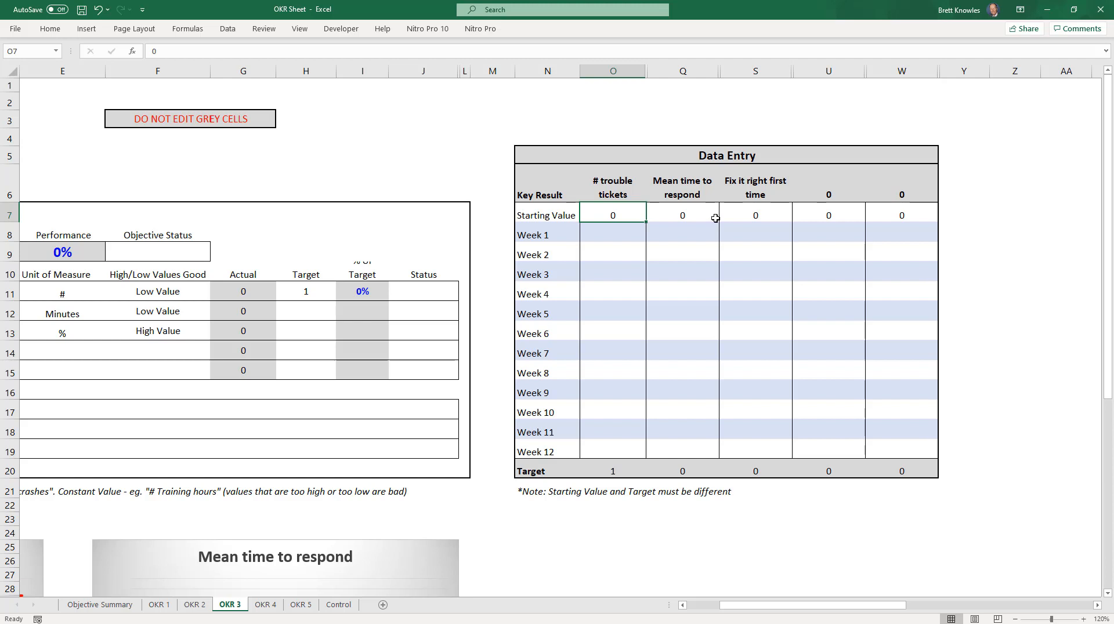
{"action": "type", "text": "5"}
{"action": "key", "text": "Return"}
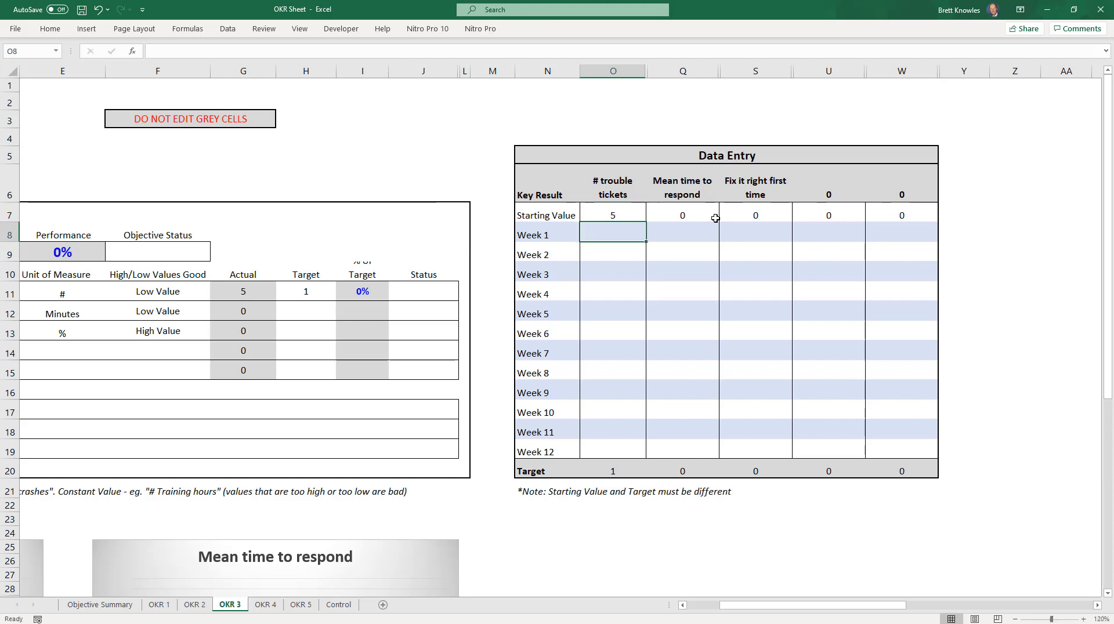
{"action": "type", "text": "5"}
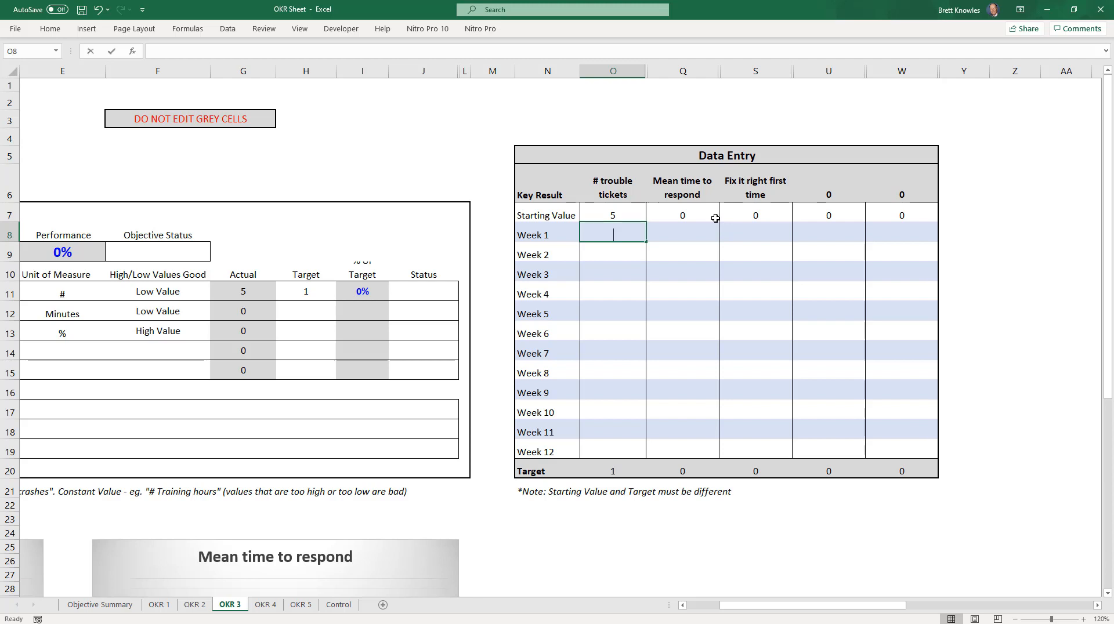
{"action": "key", "text": "Return"}
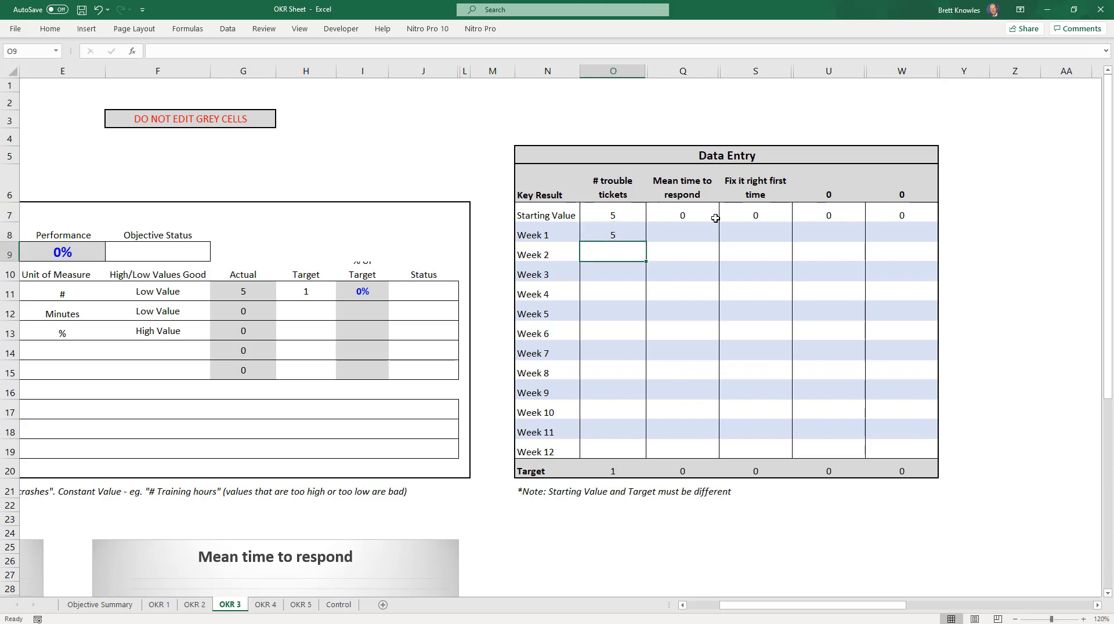
Step: Set the Target of KR 1, # trouble tickets, to 10
{"action": "left_click", "coordinate": [306, 295]}
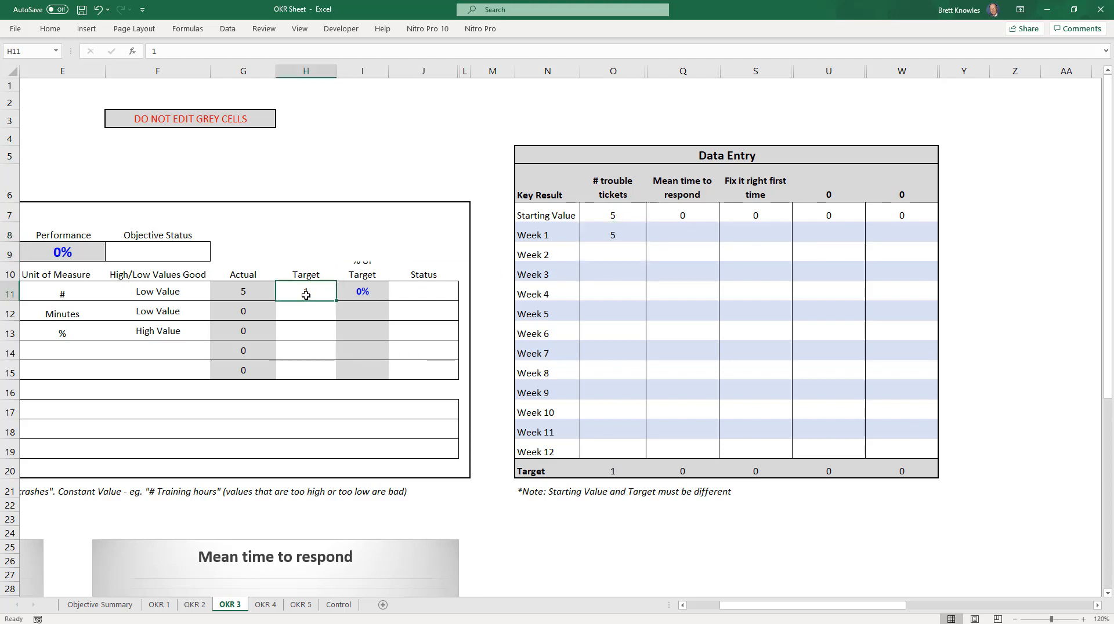
{"action": "type", "text": "10"}
{"action": "key", "text": "Return"}
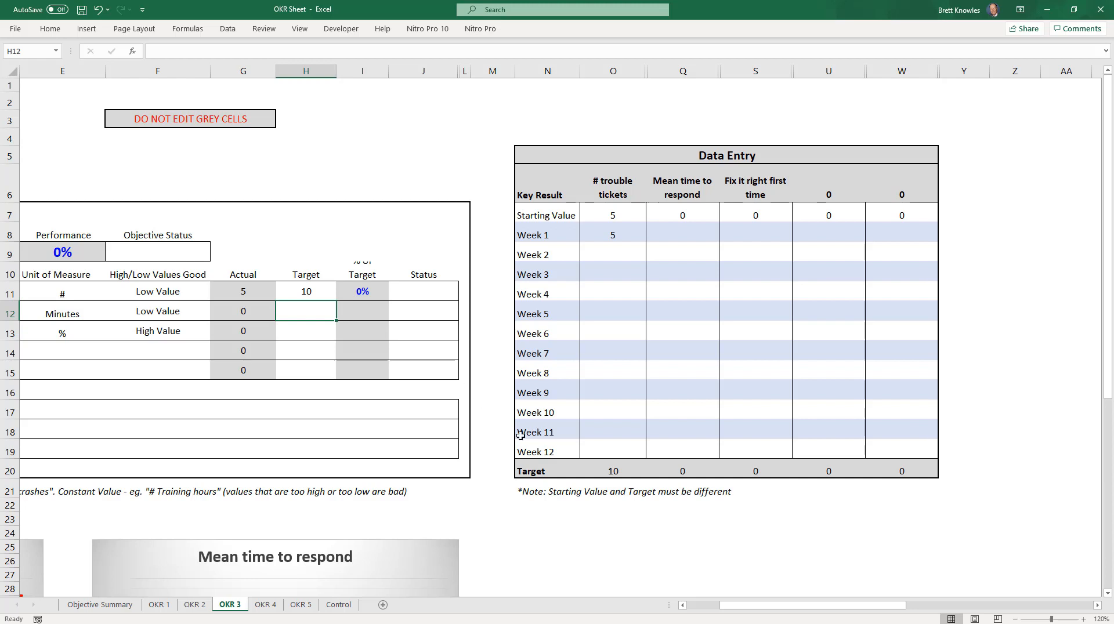
Step: For Mean time to respond, enter a Starting Value of 15, a Target of 11 and a Week 1 value of 14
{"action": "left_click", "coordinate": [680, 224]}
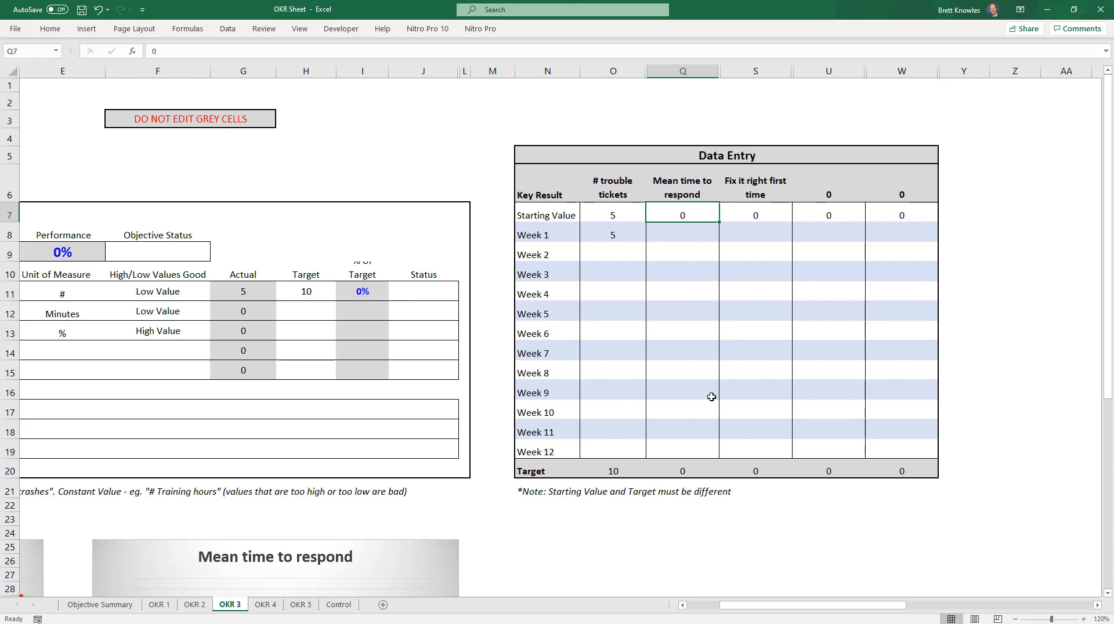
{"action": "type", "text": "15"}
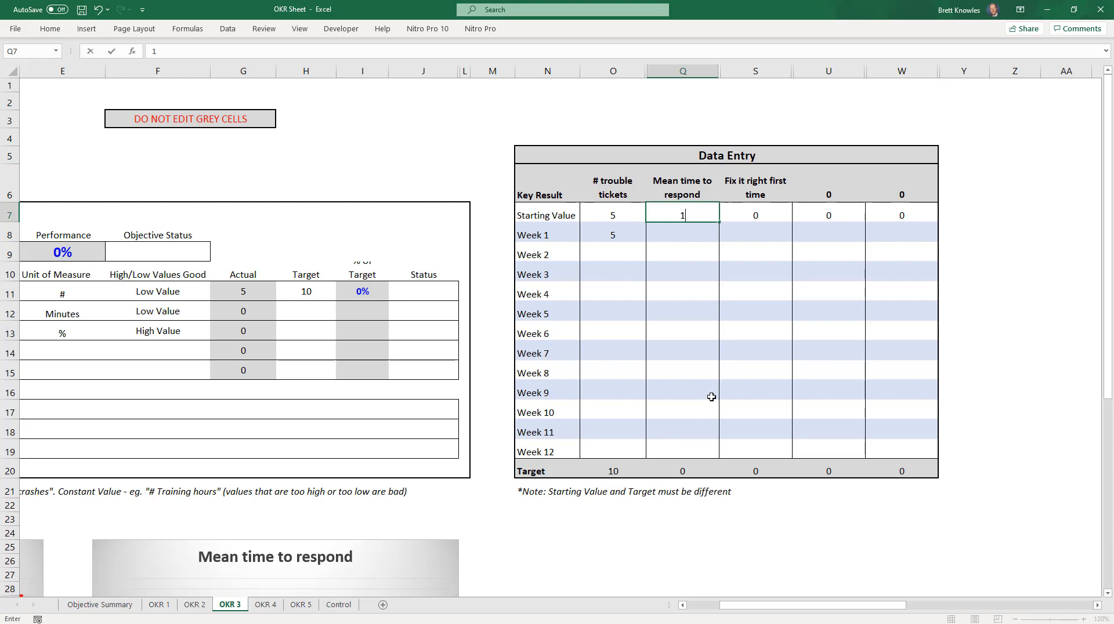
{"action": "left_click", "coordinate": [311, 316]}
{"action": "type", "text": "11"}
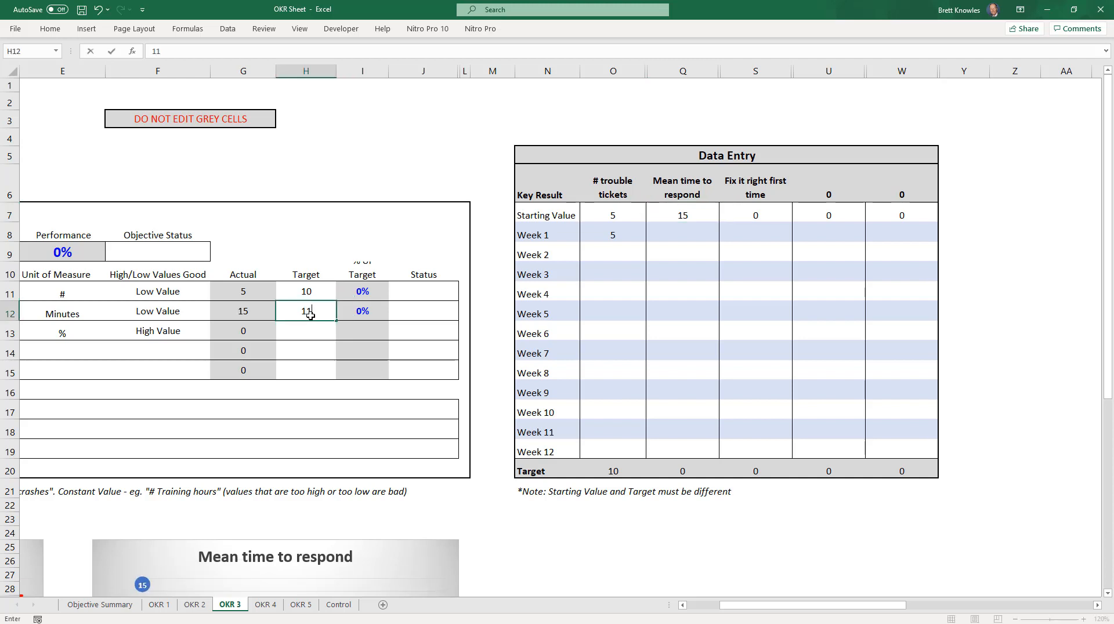
{"action": "left_click", "coordinate": [695, 235]}
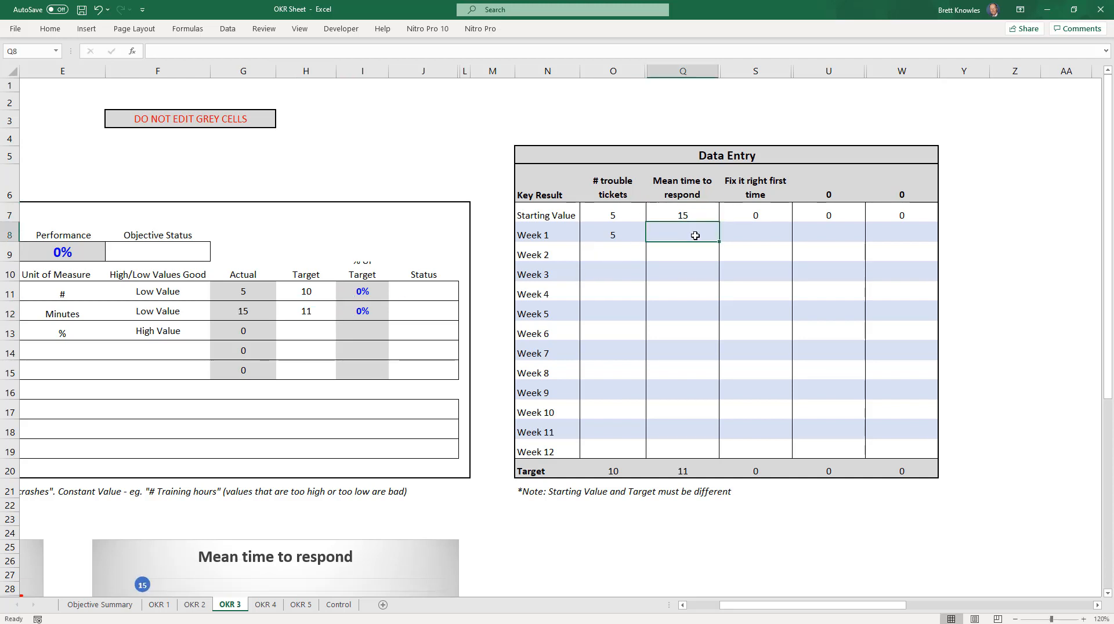
{"action": "type", "text": "14"}
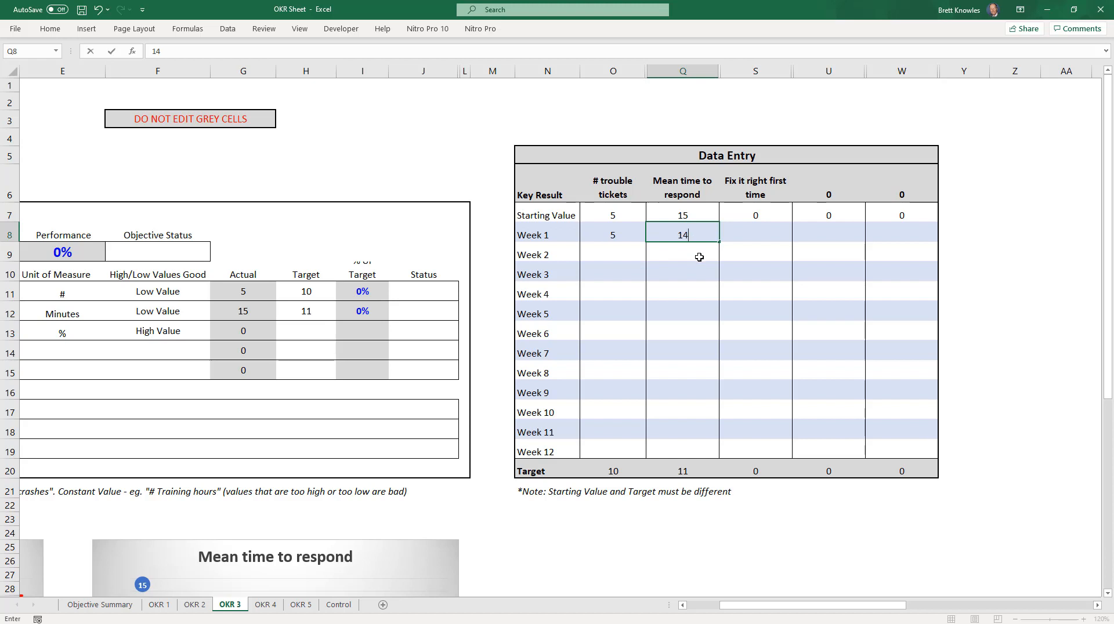
Step: For Fix it right first time, enter a Target of 80, a Starting Value of 60 and a Week 1 value of 75
{"action": "left_click", "coordinate": [751, 217]}
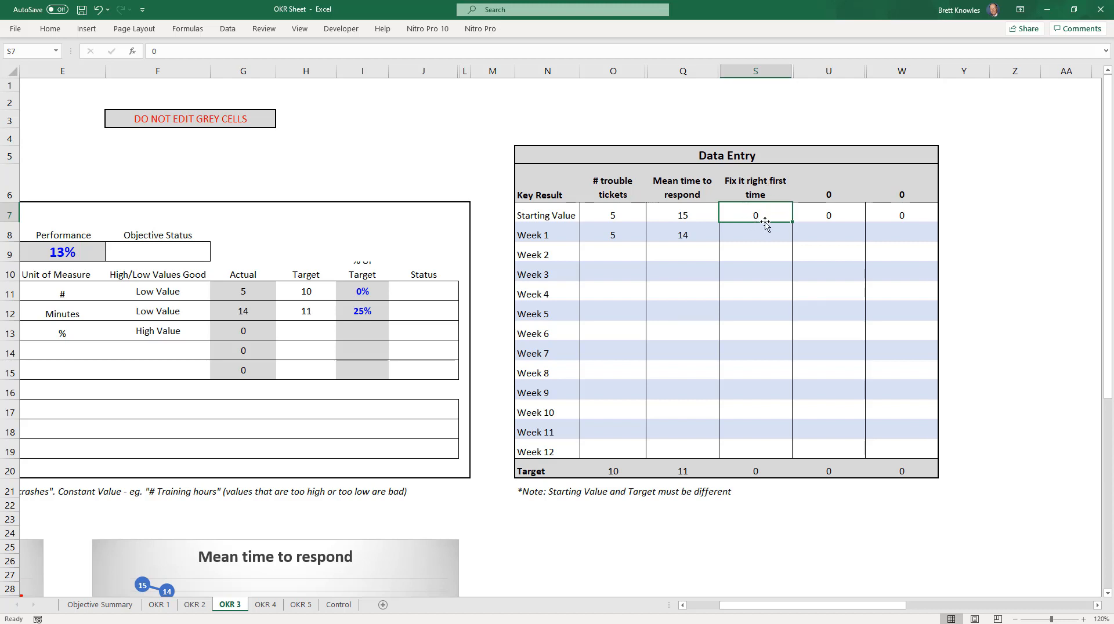
{"action": "left_click", "coordinate": [296, 332]}
{"action": "type", "text": "80"}
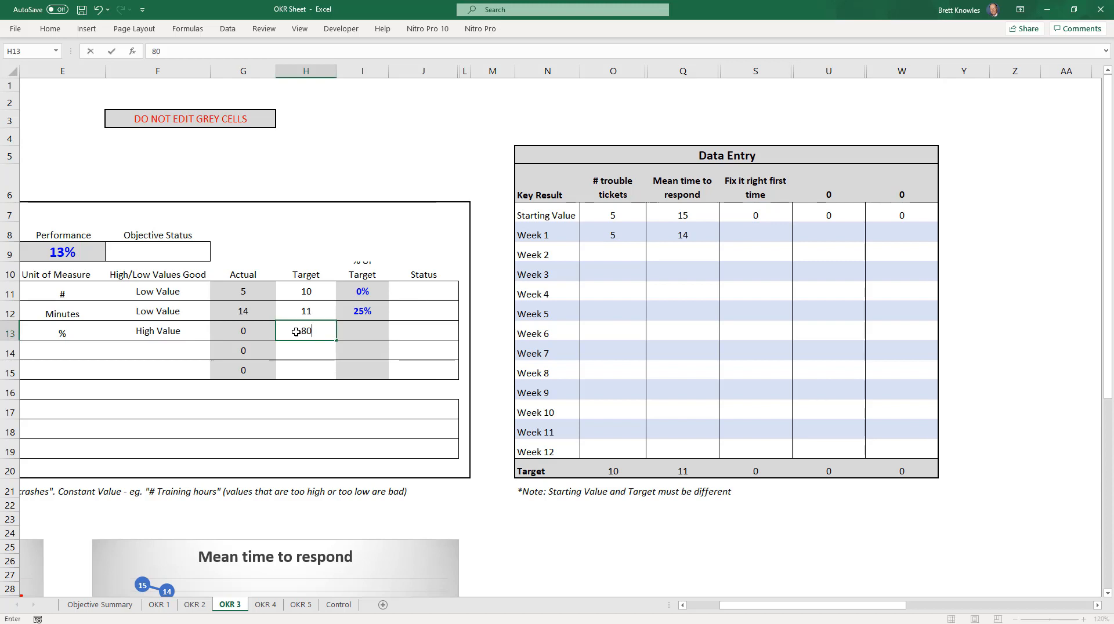
{"action": "left_click", "coordinate": [751, 218]}
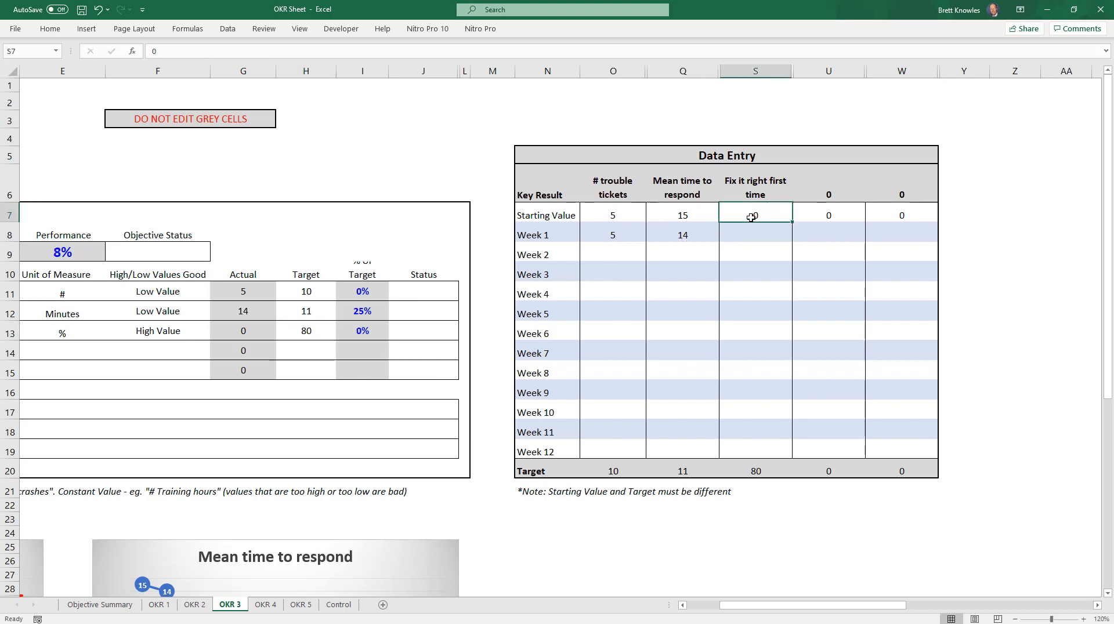
{"action": "type", "text": "60"}
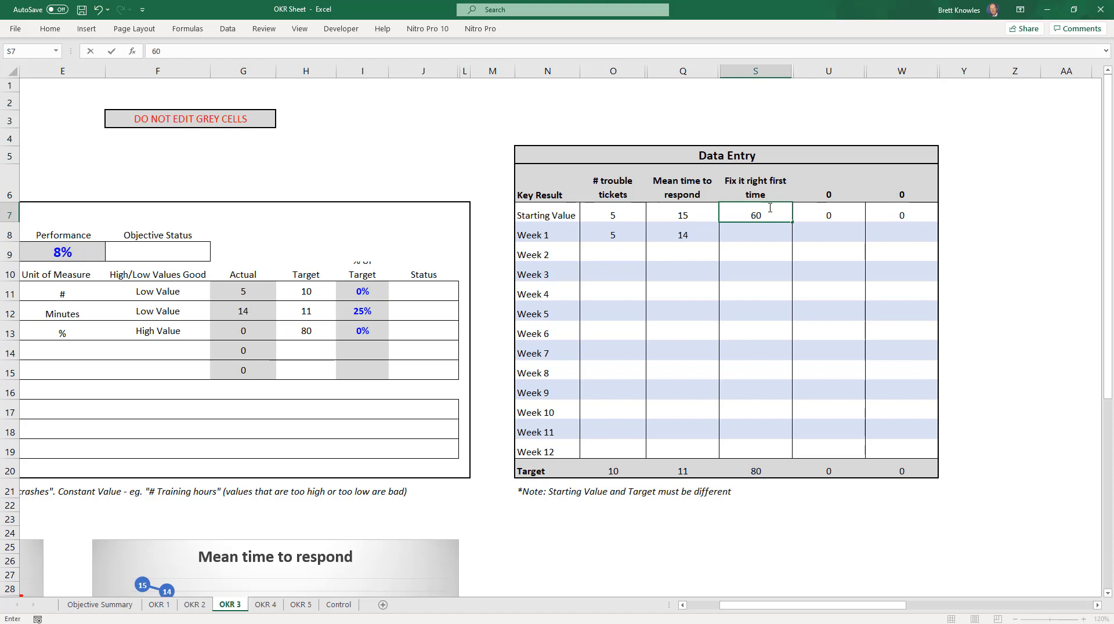
{"action": "left_click", "coordinate": [773, 231]}
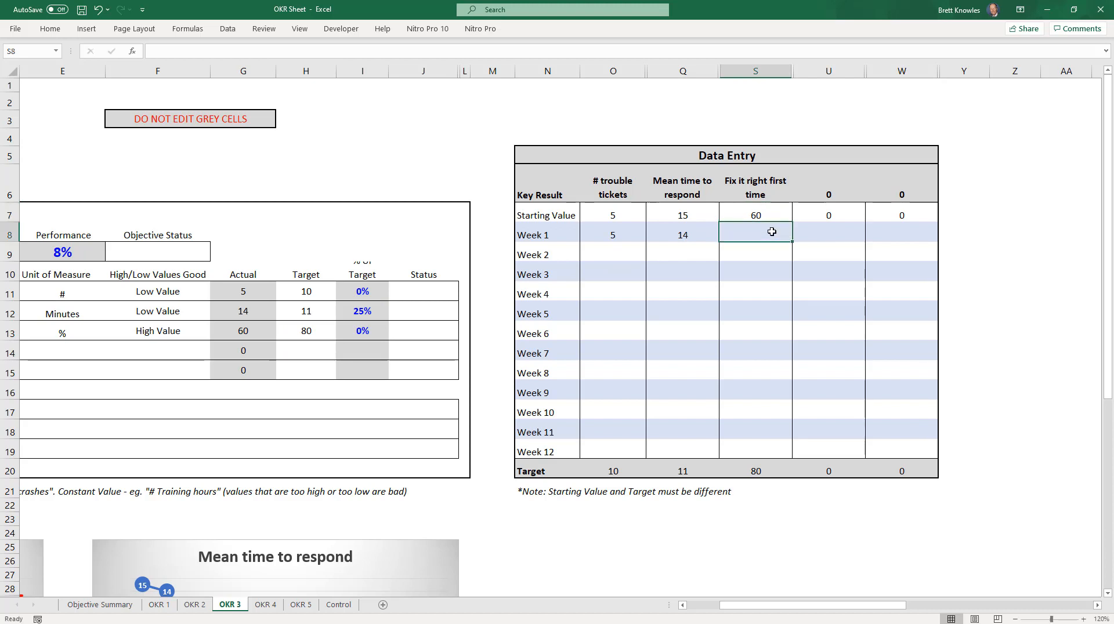
{"action": "type", "text": "75"}
{"action": "key", "text": "Return"}
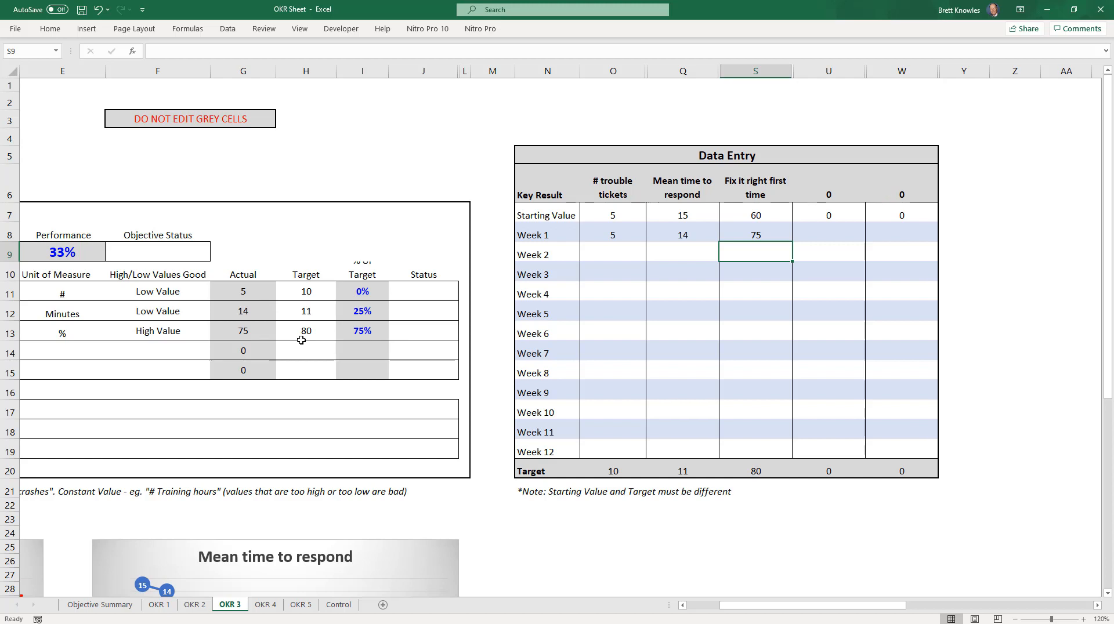
Step: Set the Status of KR 2 to On Track and the Status of KR 3 to Needs Attention
{"action": "left_click", "coordinate": [408, 311]}
{"action": "left_click", "coordinate": [463, 314]}
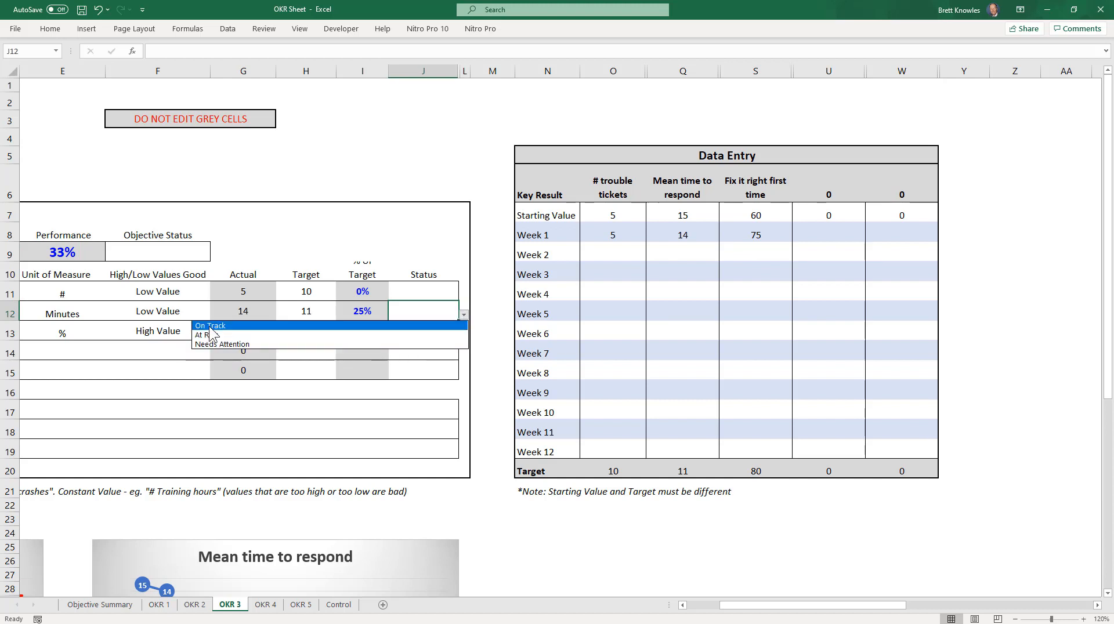
{"action": "left_click", "coordinate": [210, 326]}
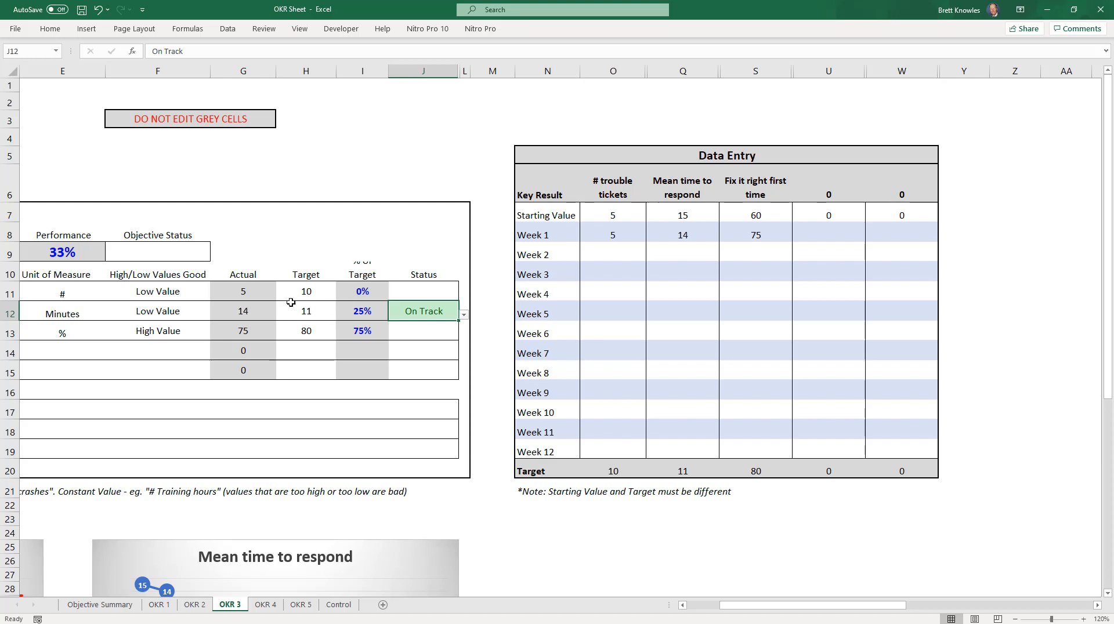
{"action": "left_click", "coordinate": [428, 336]}
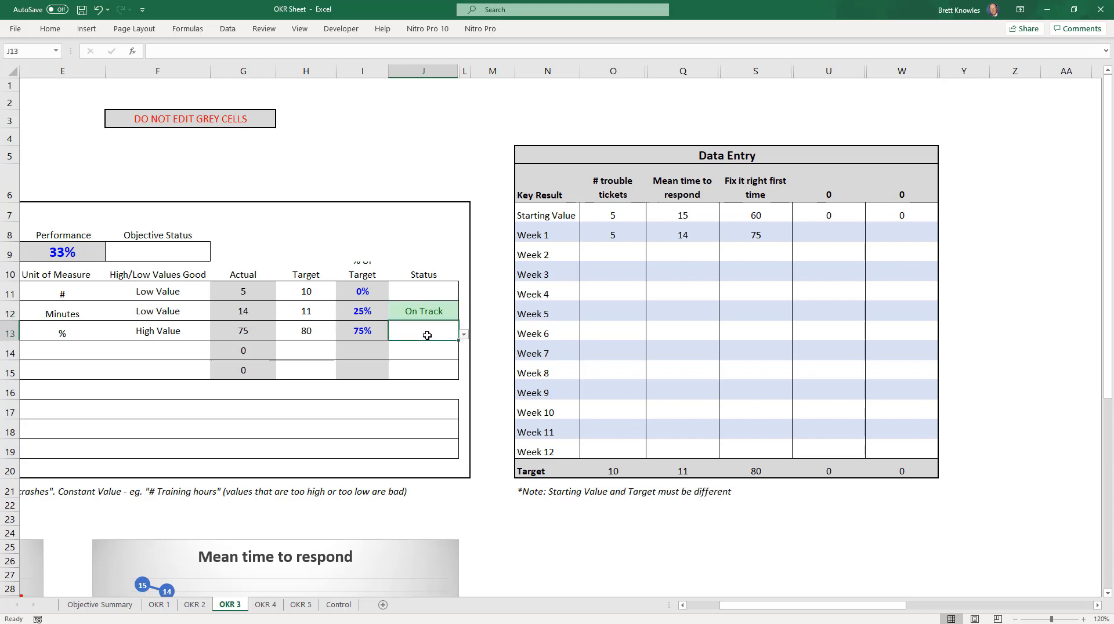
{"action": "left_click", "coordinate": [465, 336]}
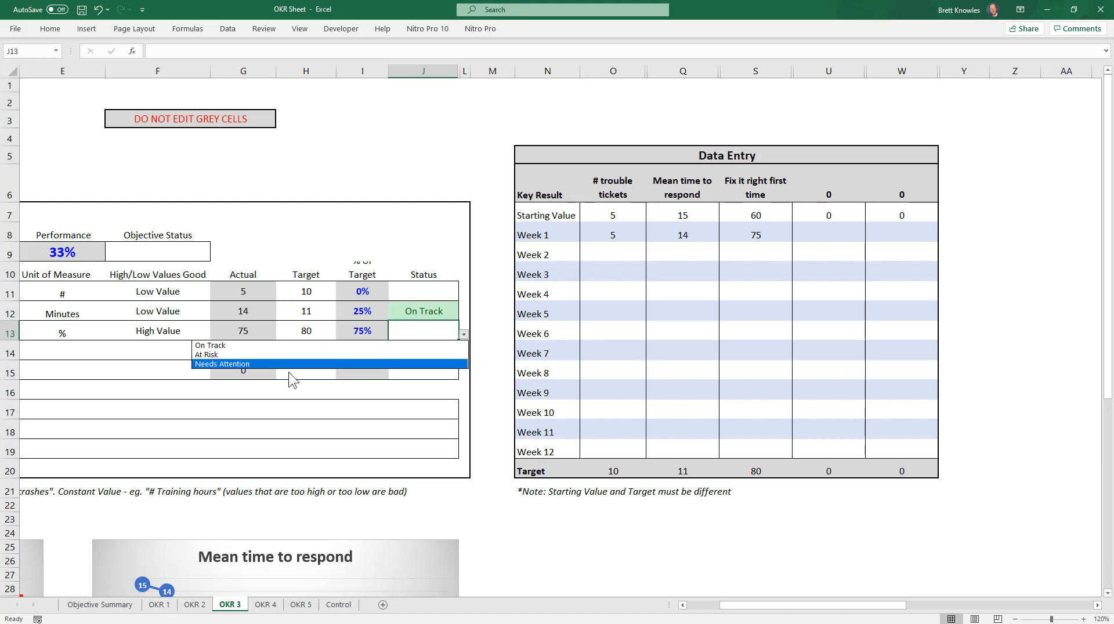
{"action": "left_click", "coordinate": [241, 365]}
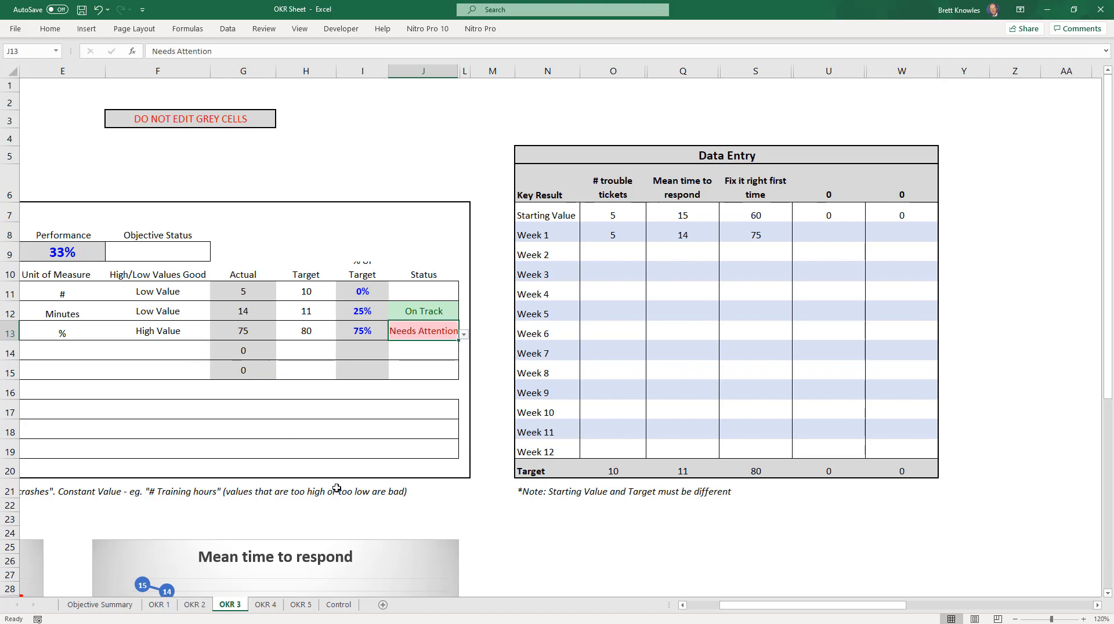
Step: Set the Status of KR 1 to On Track and the Objective Status to At Risk
{"action": "left_click_drag", "start_coordinate": [740, 607], "coordinate": [698, 613]}
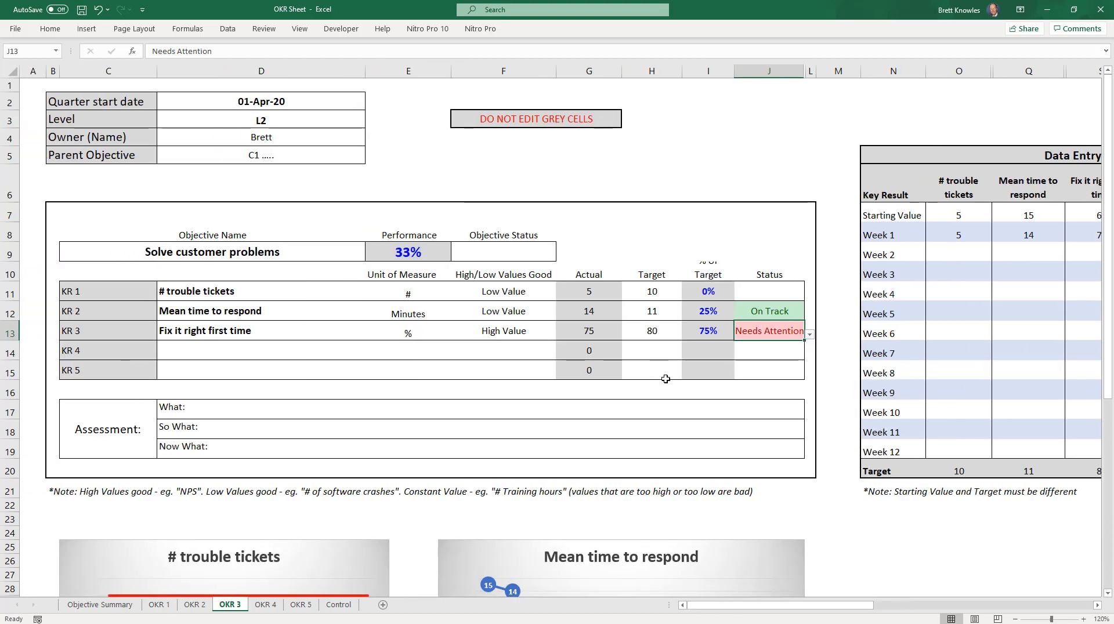
{"action": "left_click", "coordinate": [759, 293]}
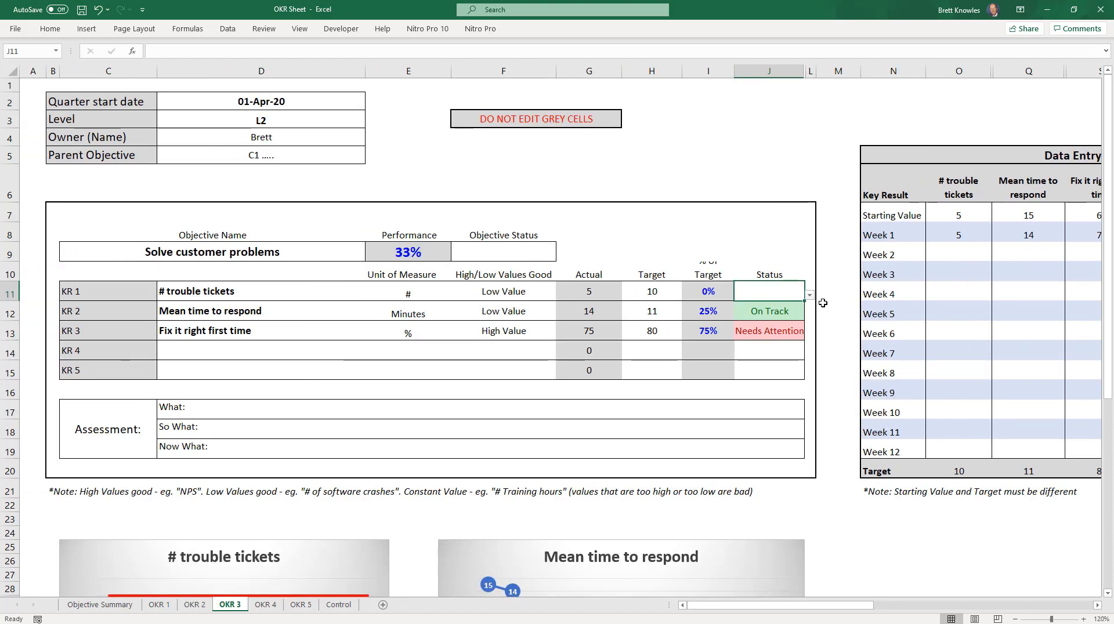
{"action": "left_click", "coordinate": [809, 296]}
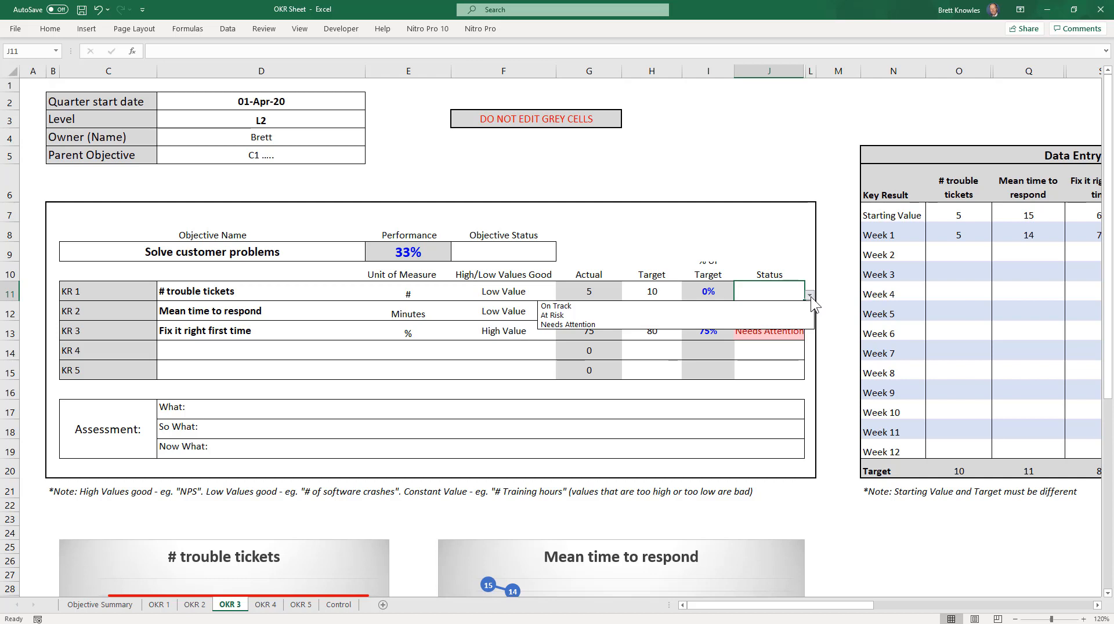
{"action": "left_click", "coordinate": [566, 307]}
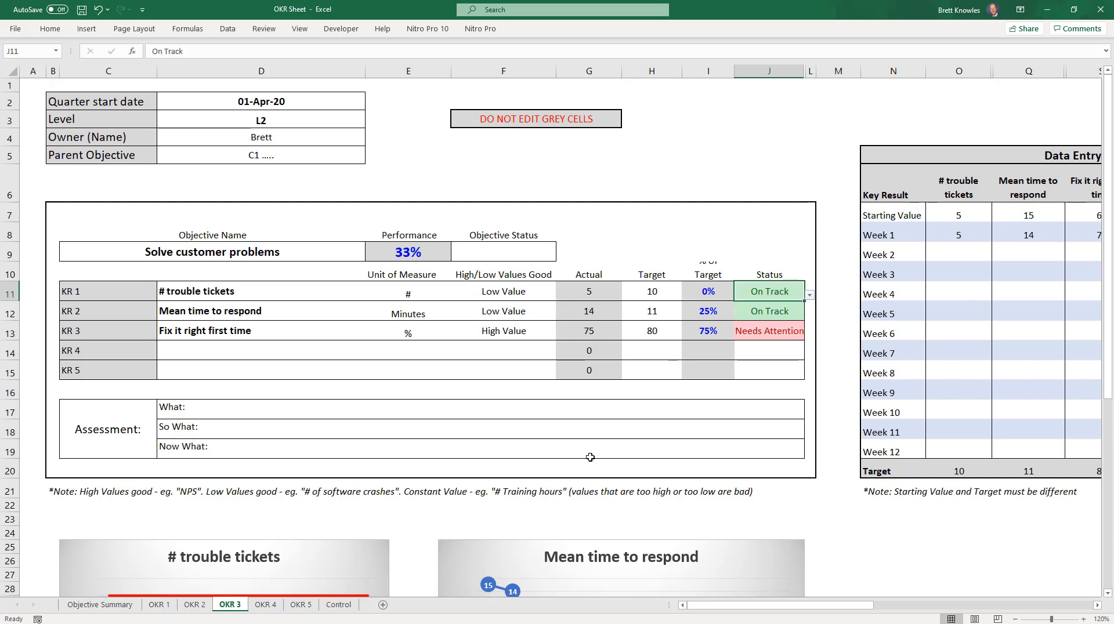
{"action": "left_click", "coordinate": [539, 253]}
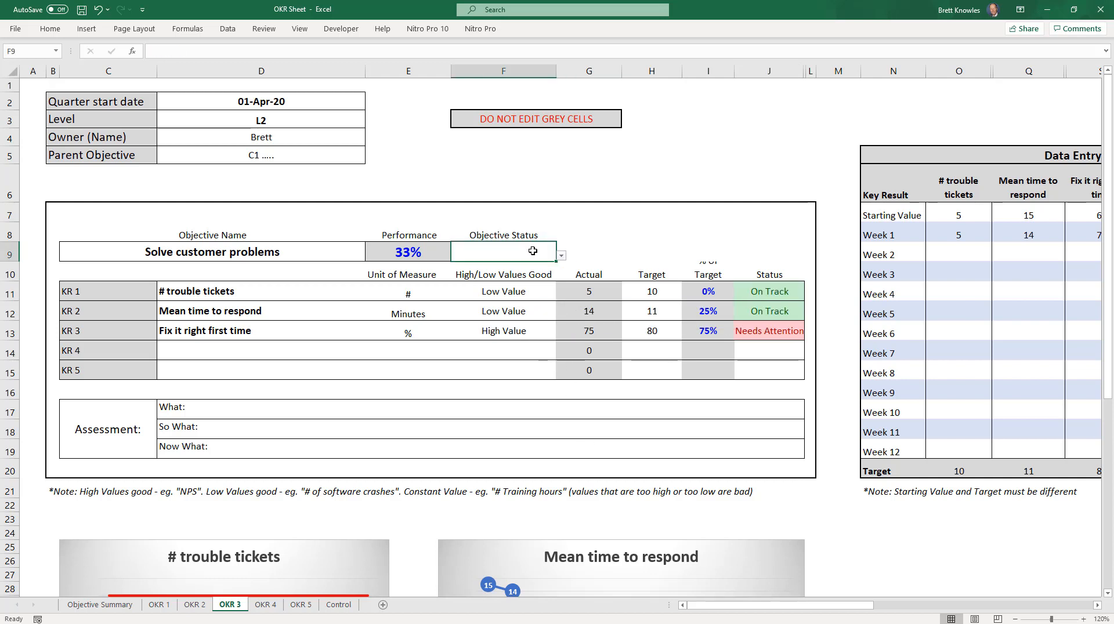
{"action": "left_click", "coordinate": [562, 256]}
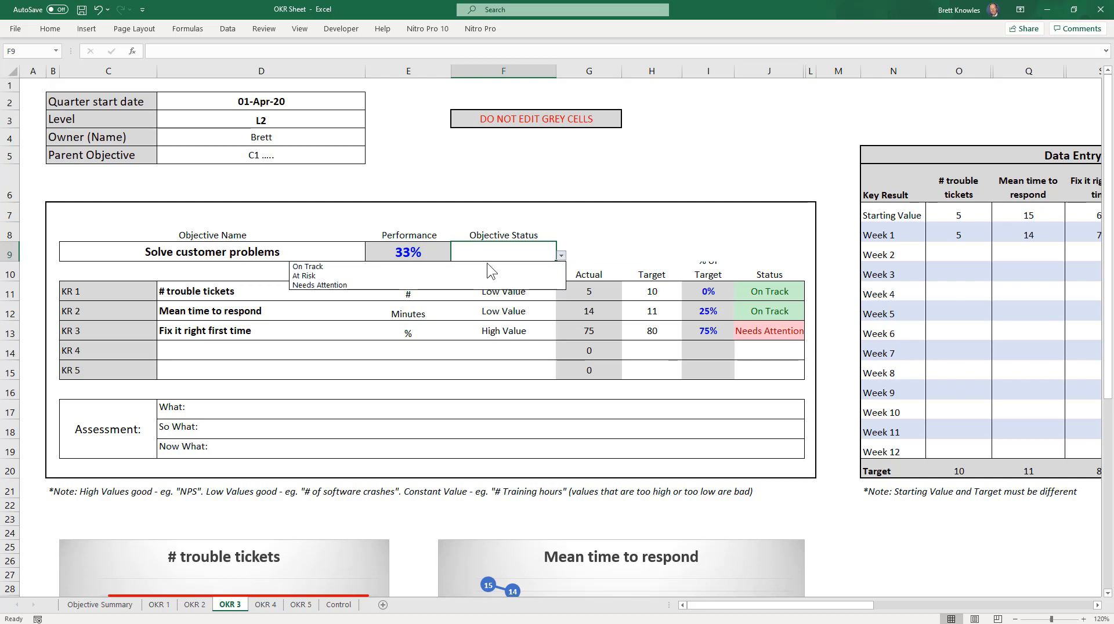
{"action": "left_click", "coordinate": [309, 279]}
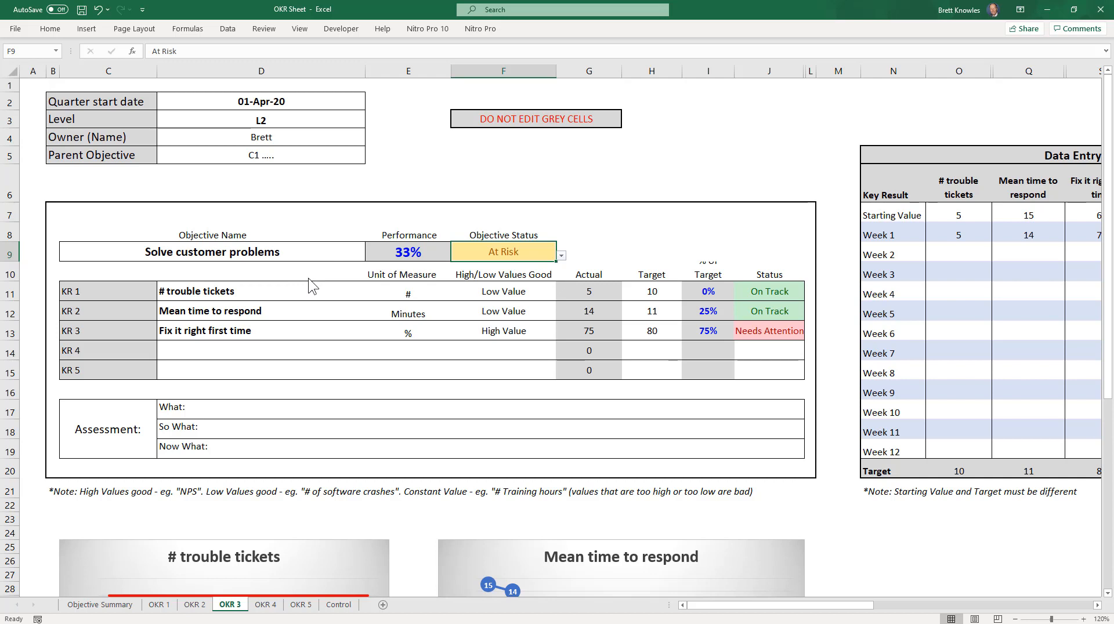
Step: Look through the What, So What and Now What fields of the Assessment section without entering text
{"action": "left_click", "coordinate": [284, 411]}
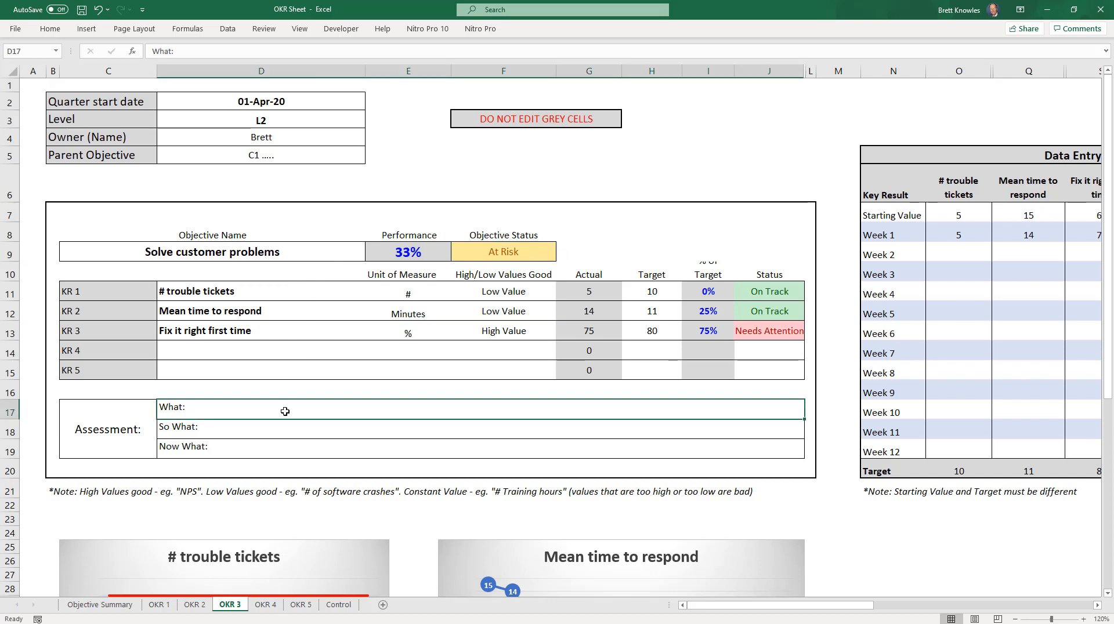
{"action": "double_click", "coordinate": [285, 412]}
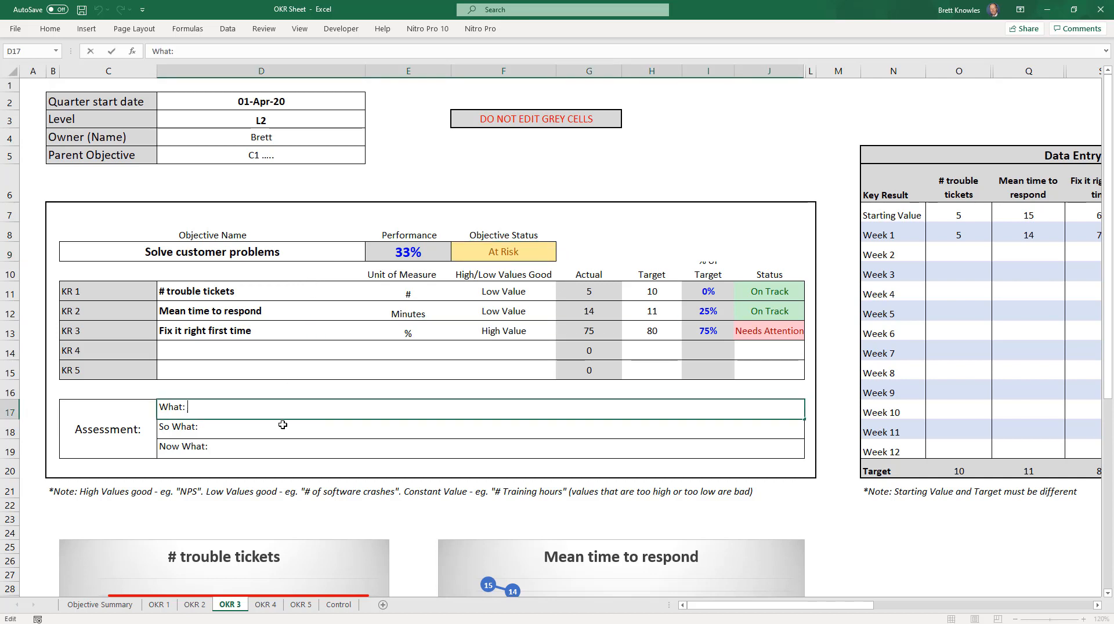
{"action": "left_click", "coordinate": [282, 426]}
{"action": "left_click", "coordinate": [281, 447]}
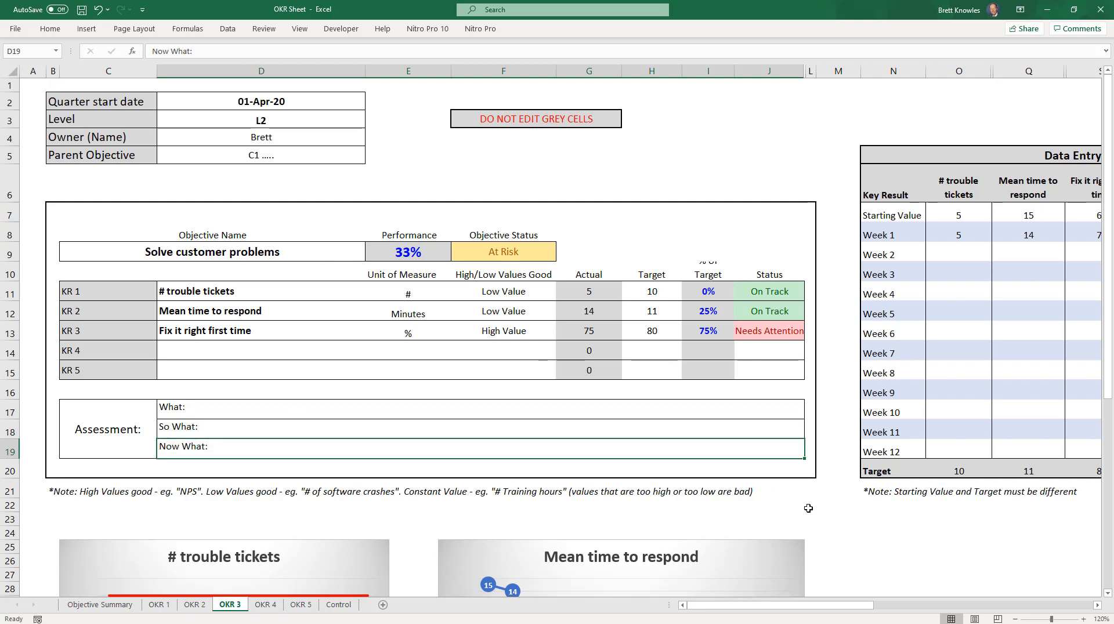
Step: Review the key result charts below the table and the objective's entry on the Objective Summary sheet
{"action": "scroll", "coordinate": [842, 516], "scroll_direction": "down", "scroll_amount": 3}
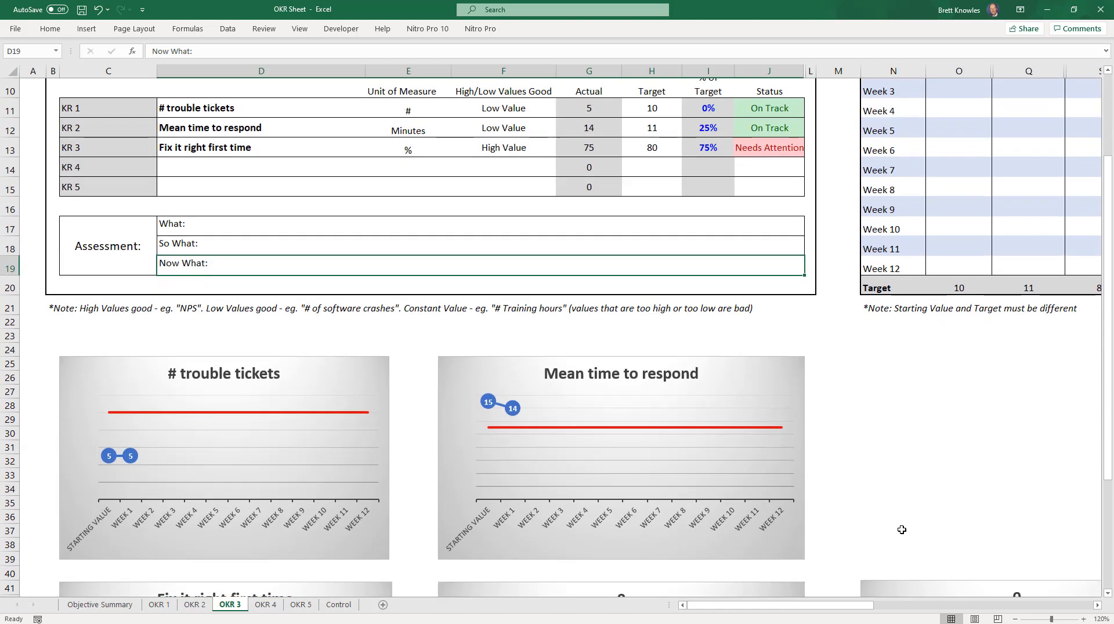
{"action": "scroll", "coordinate": [902, 530], "scroll_direction": "down", "scroll_amount": 5}
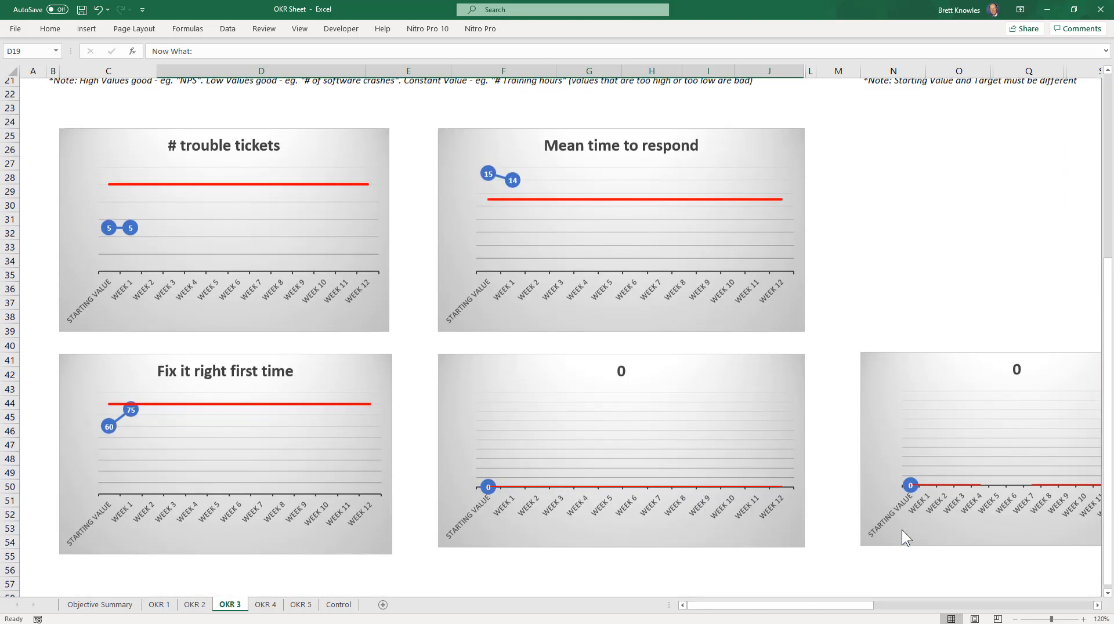
{"action": "scroll", "coordinate": [903, 532], "scroll_direction": "up", "scroll_amount": 8}
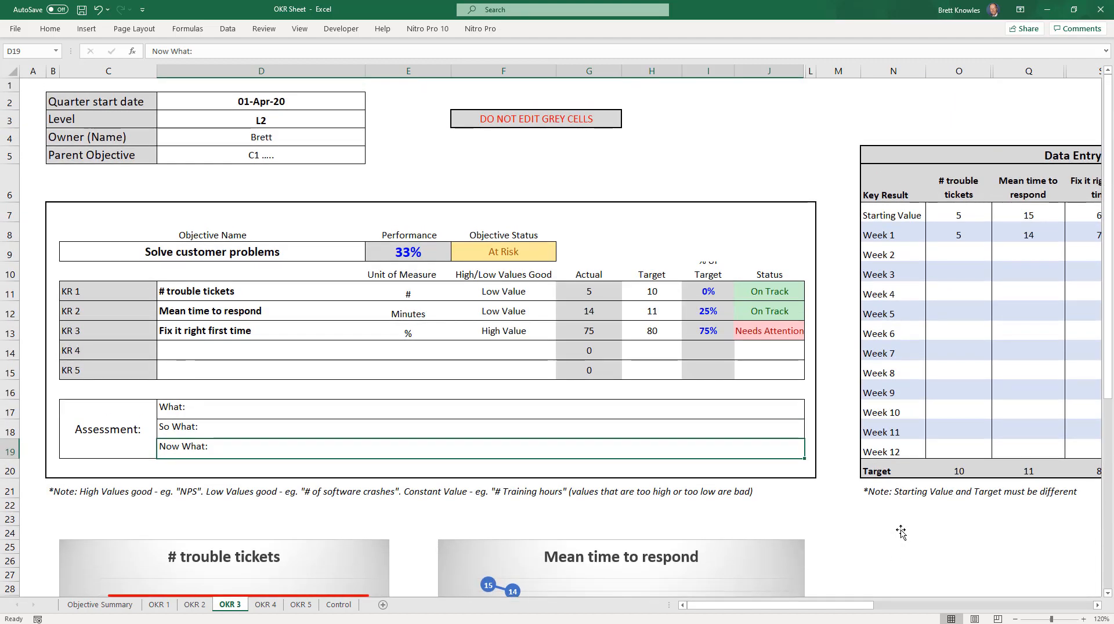
{"action": "left_click", "coordinate": [100, 606]}
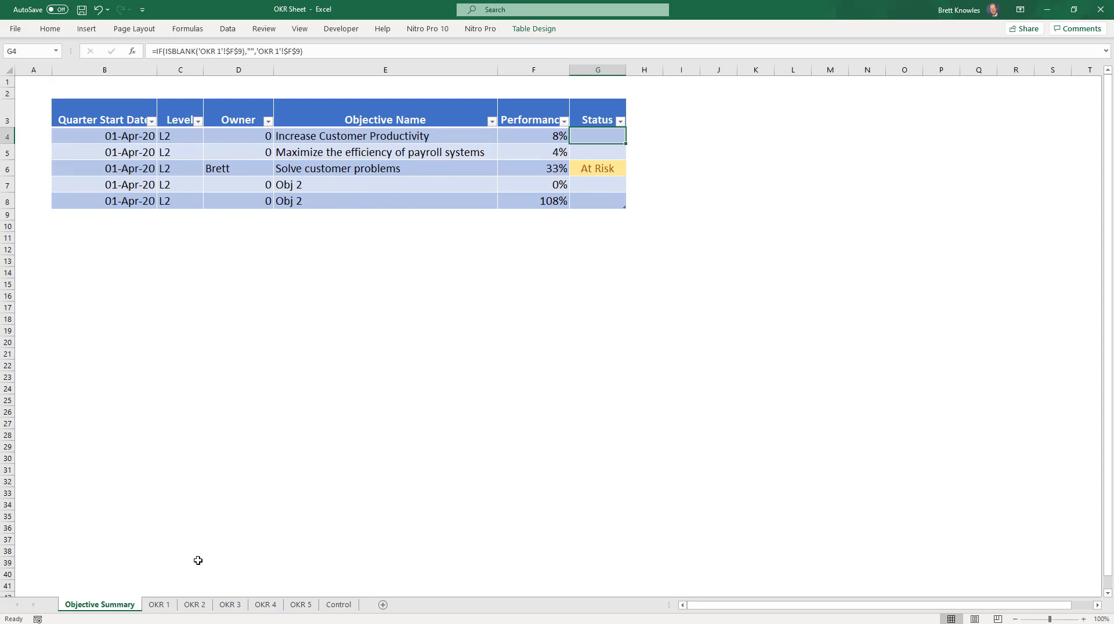
{"action": "left_click", "coordinate": [230, 605]}
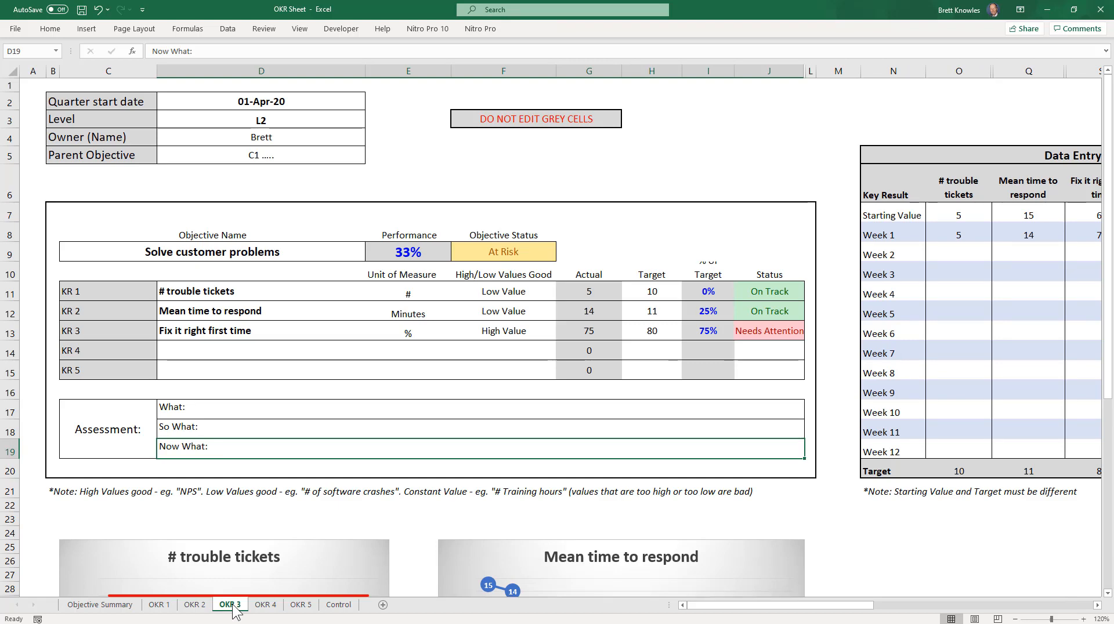
Step: Set the Objective Status on the OKR 2 sheet to On Track, and check the Objective Summary sheet before returning to OKR 3
{"action": "left_click", "coordinate": [198, 606]}
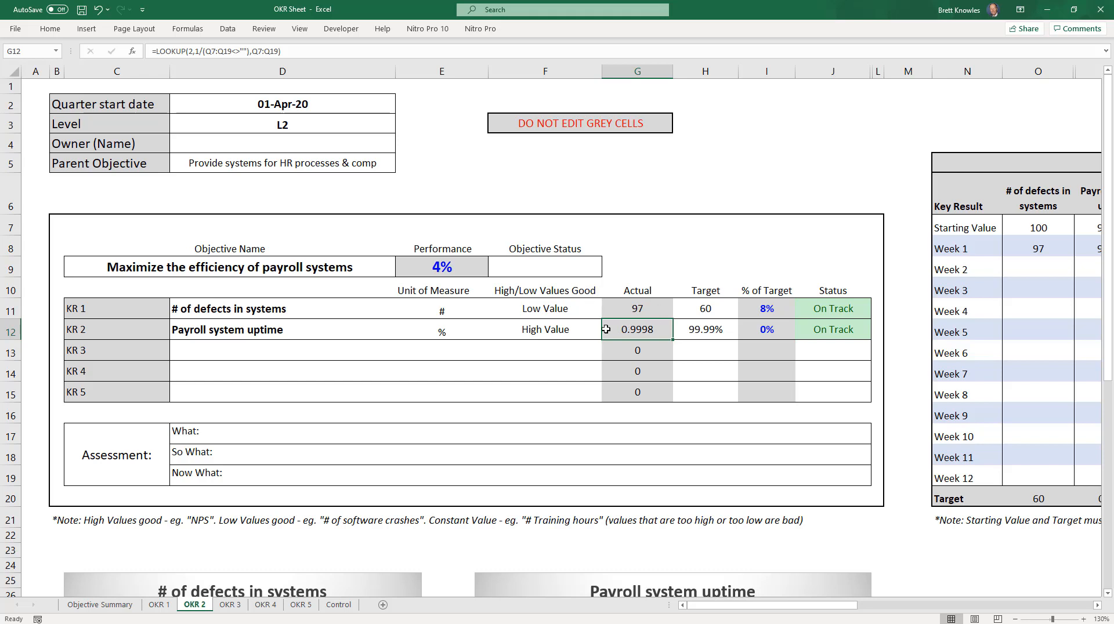
{"action": "left_click", "coordinate": [560, 273]}
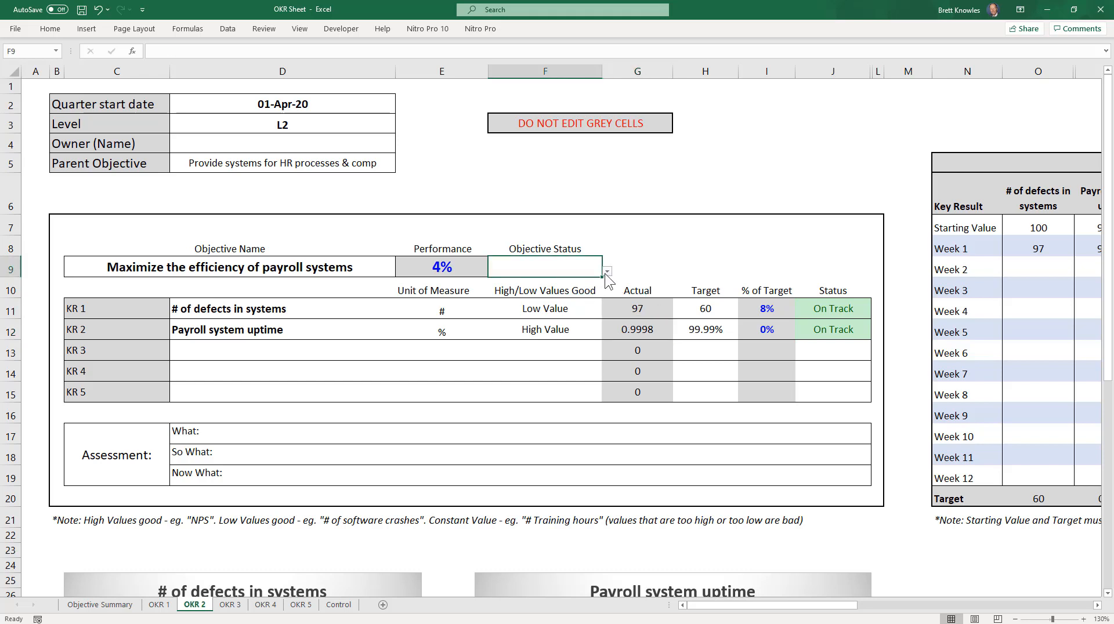
{"action": "left_click", "coordinate": [607, 271]}
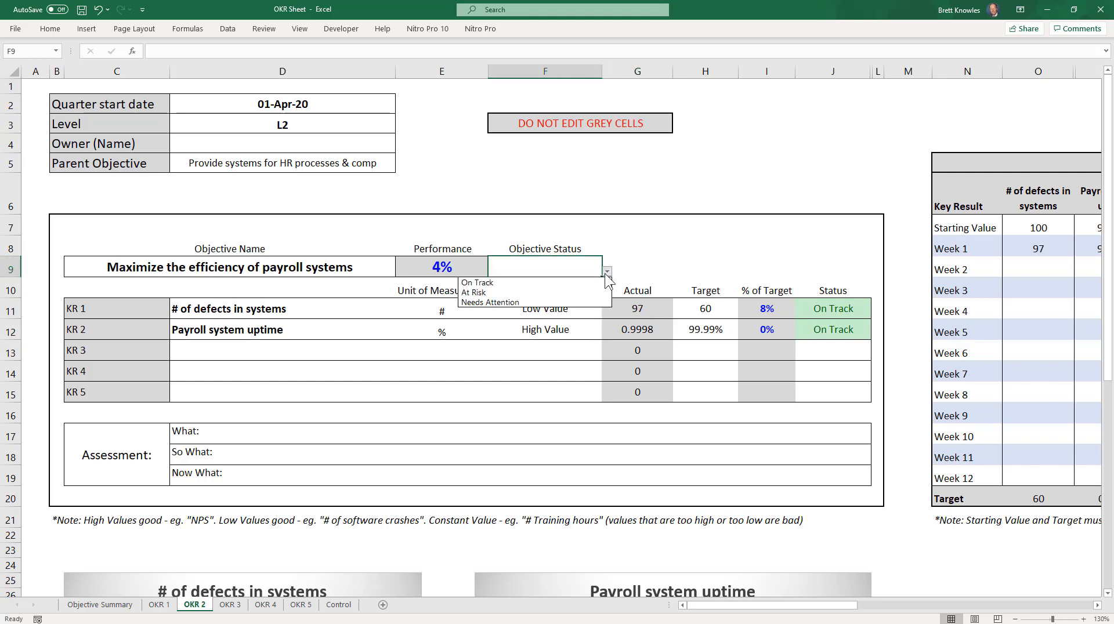
{"action": "left_click", "coordinate": [526, 283]}
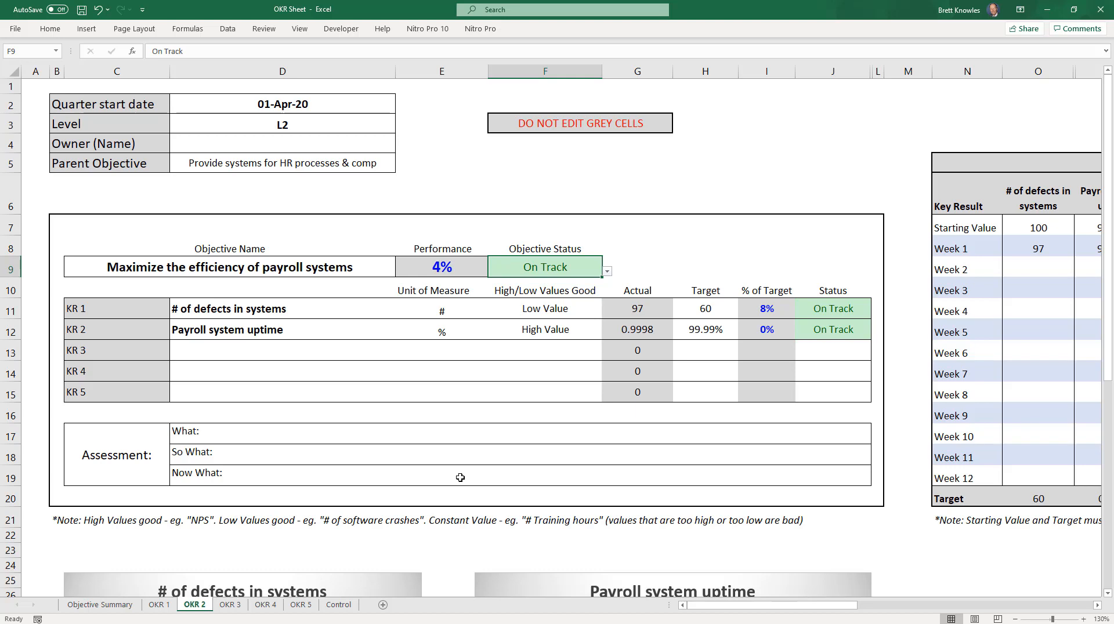
{"action": "left_click", "coordinate": [93, 606]}
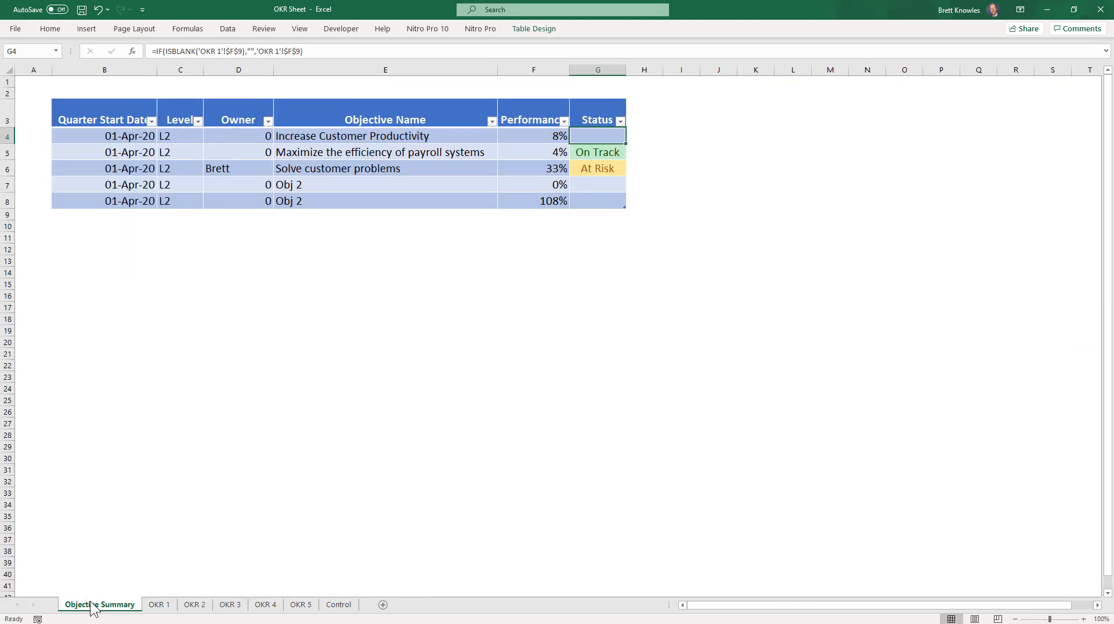
{"action": "left_click", "coordinate": [231, 605]}
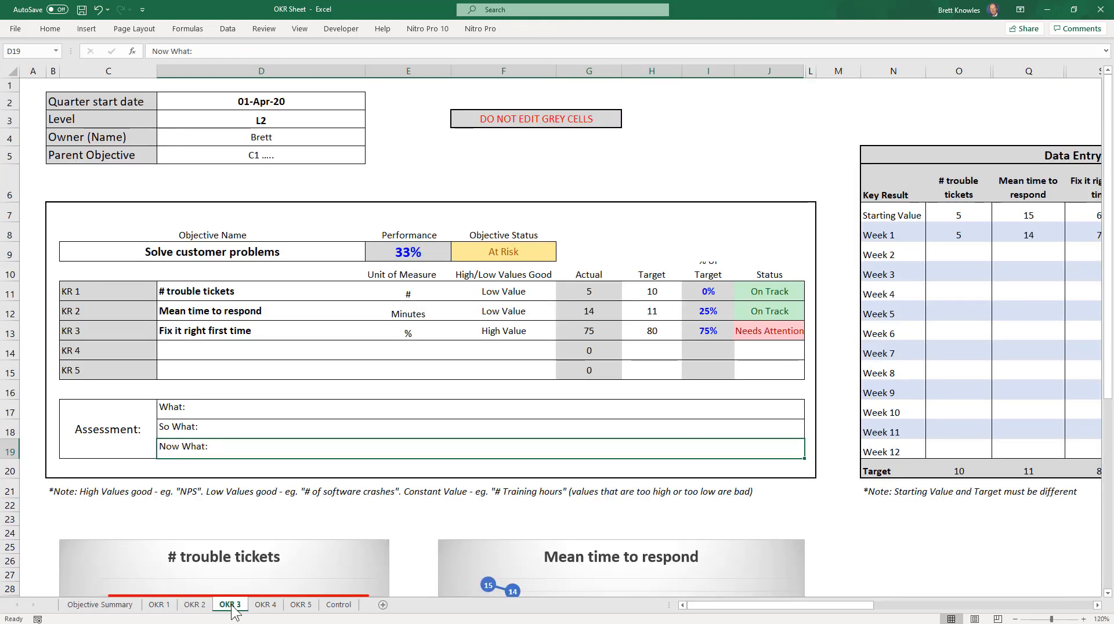